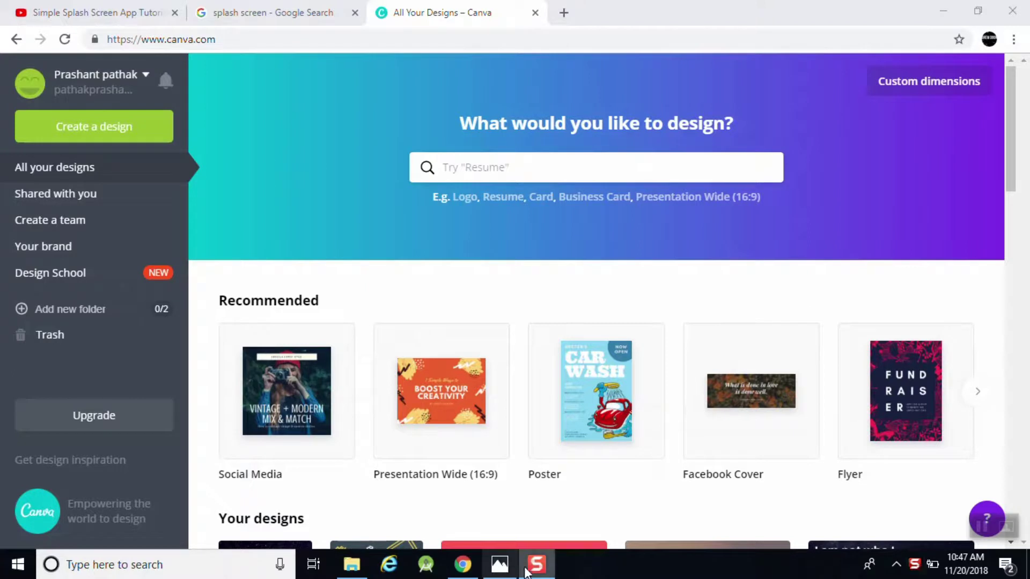
Create a new 360 × 640 px design and apply the dark starry night sky as its background.
click(944, 85)
double_click(789, 128)
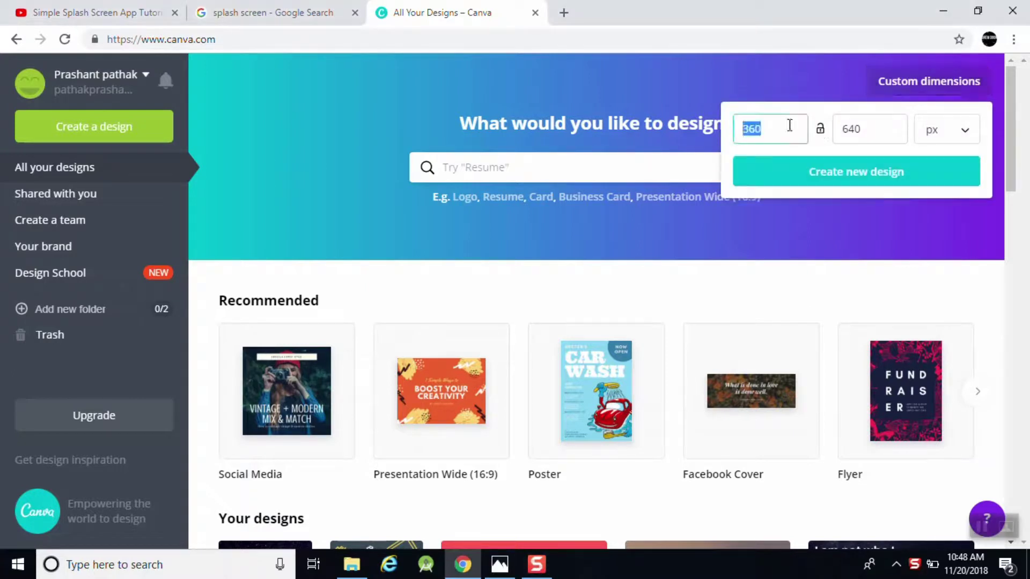
double_click(851, 130)
click(858, 177)
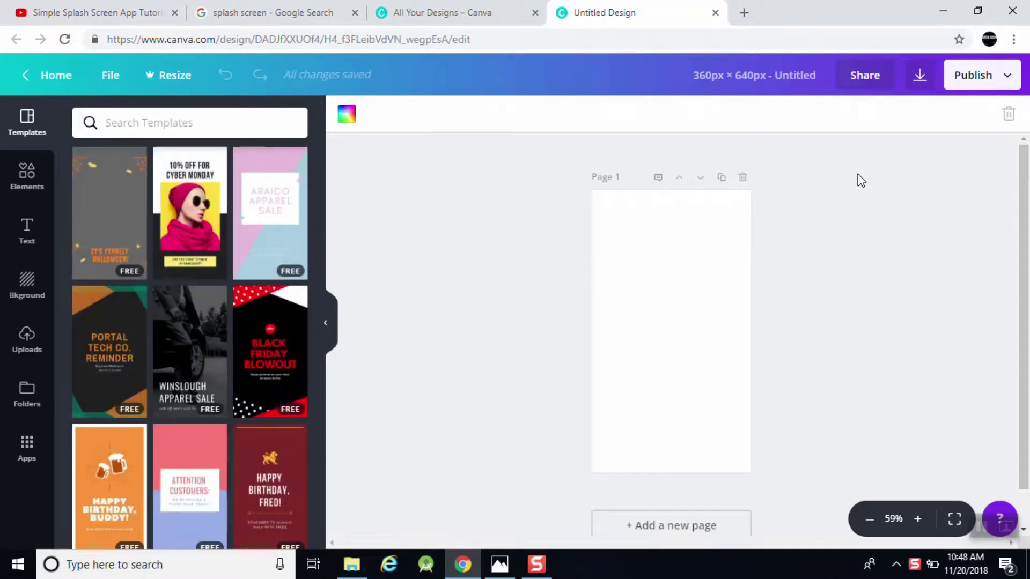
click(21, 290)
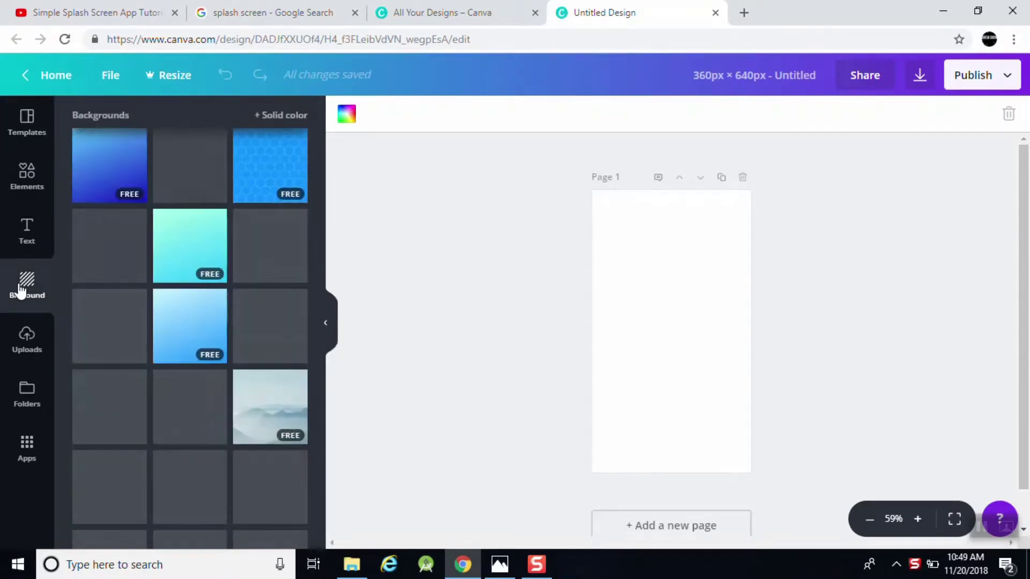
click(193, 195)
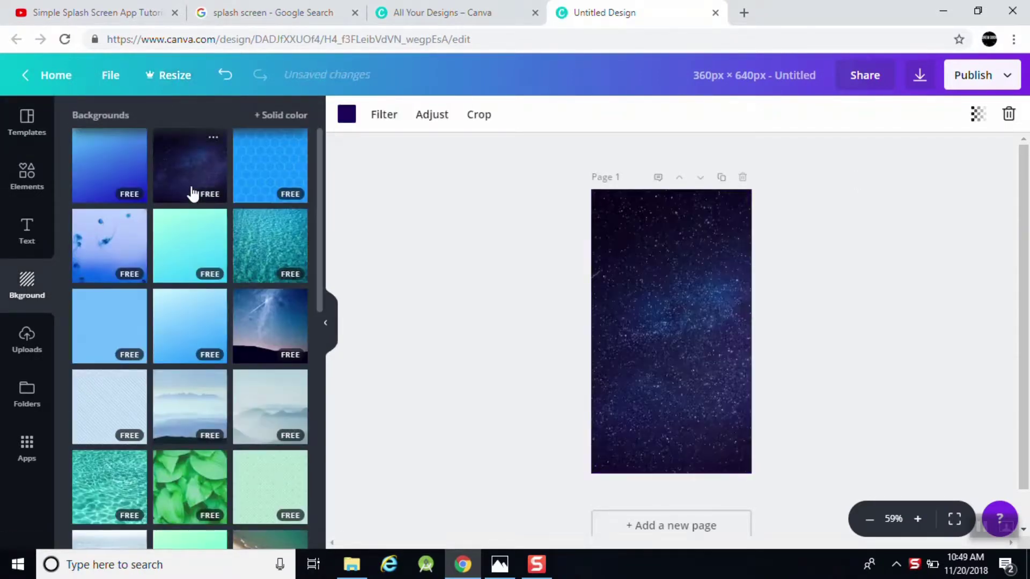
Browse the full icon collection among the design elements for a picture that suits the space theme.
click(26, 170)
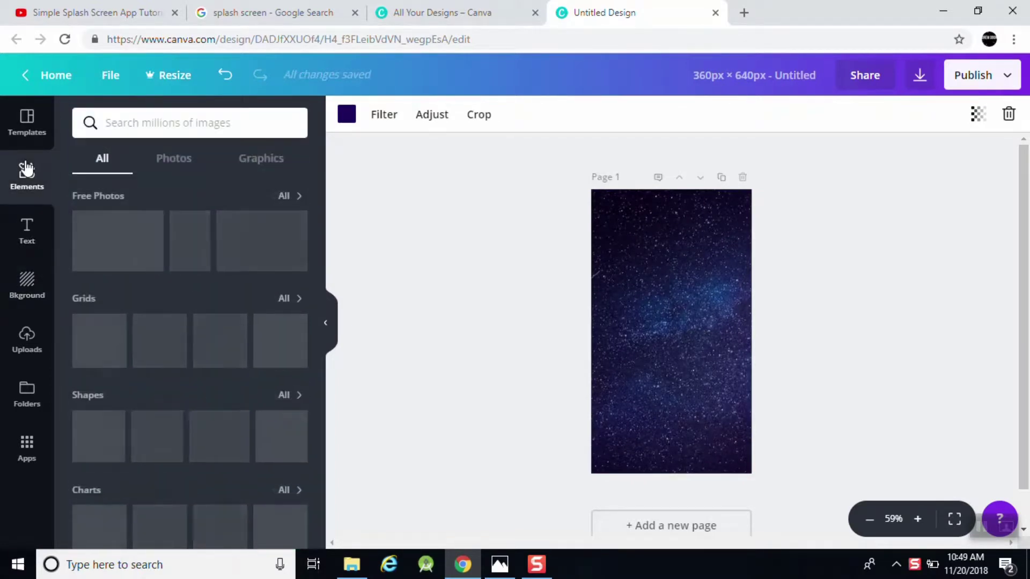
scroll(231, 407, down, 4)
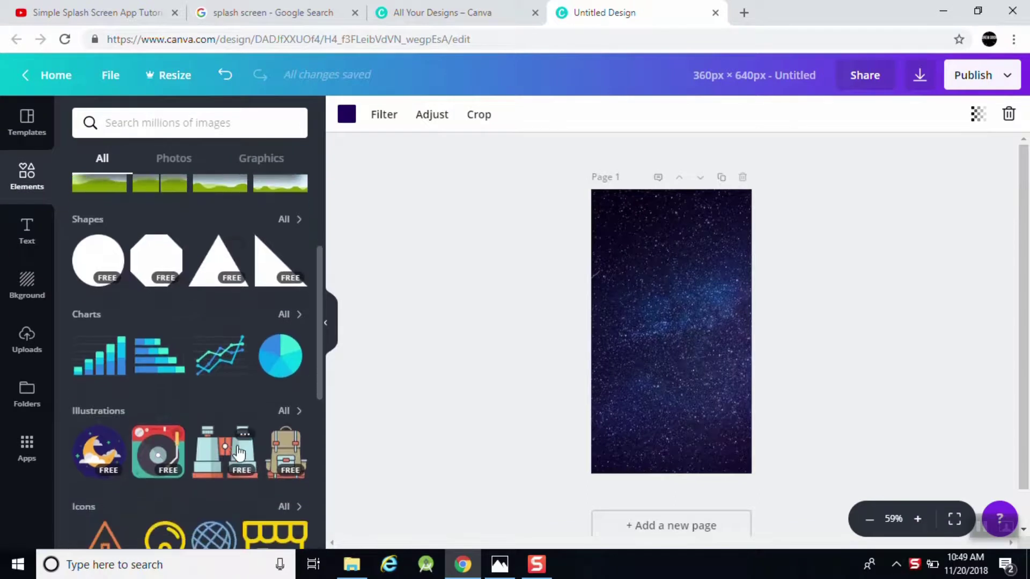
click(285, 500)
scroll(290, 506, down, 5)
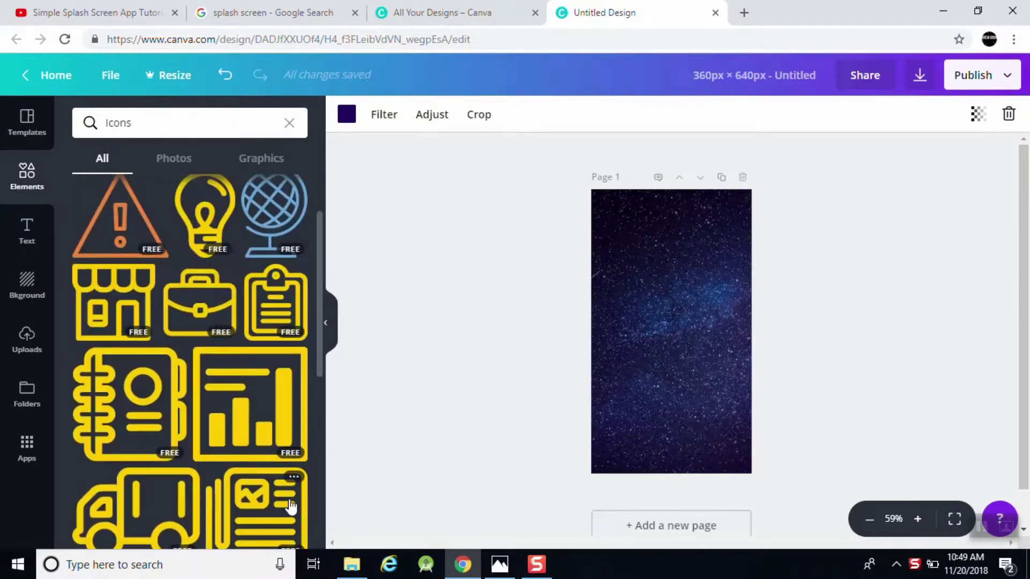
scroll(289, 507, down, 6)
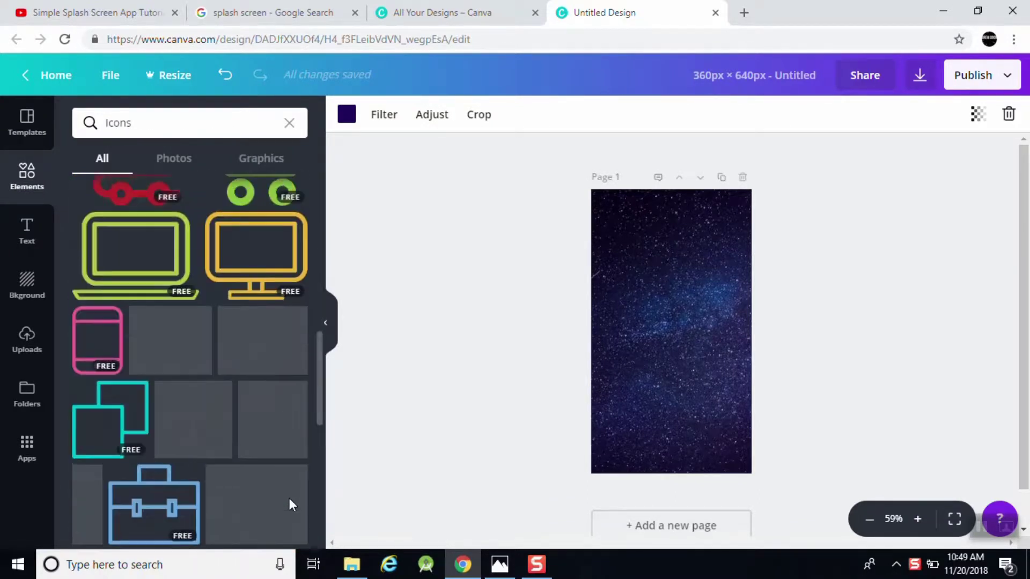
scroll(288, 498, down, 3)
scroll(289, 498, up, 12)
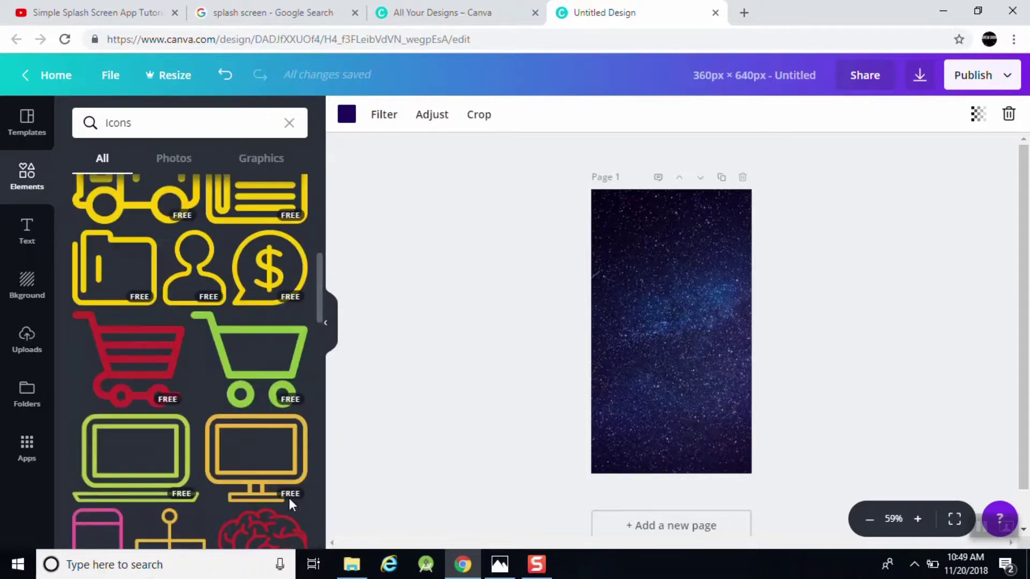
click(290, 123)
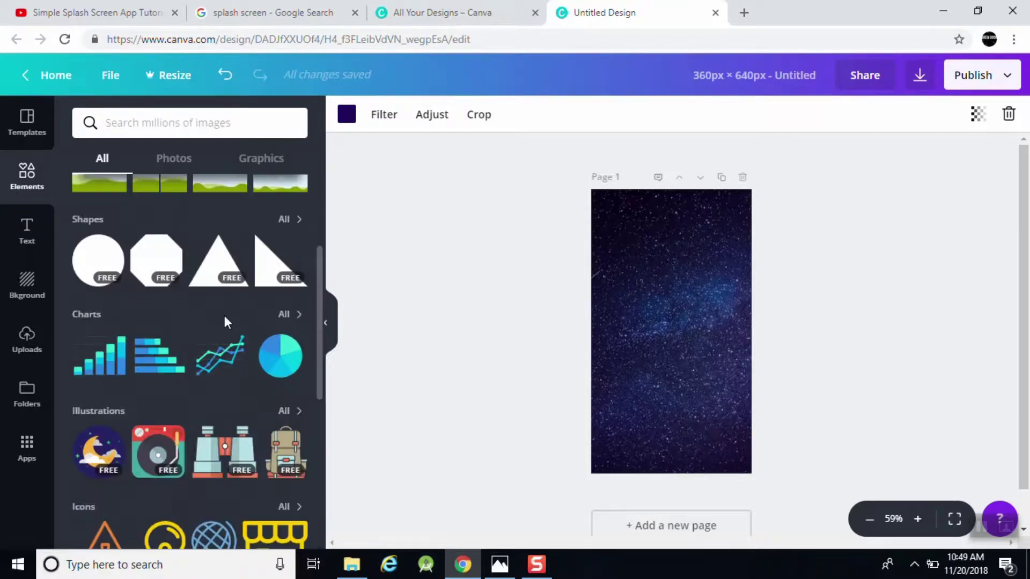
Add the orange and green flying saucer illustration, tilt it slightly counter-clockwise and centre it horizontally just below the page's middle.
click(293, 411)
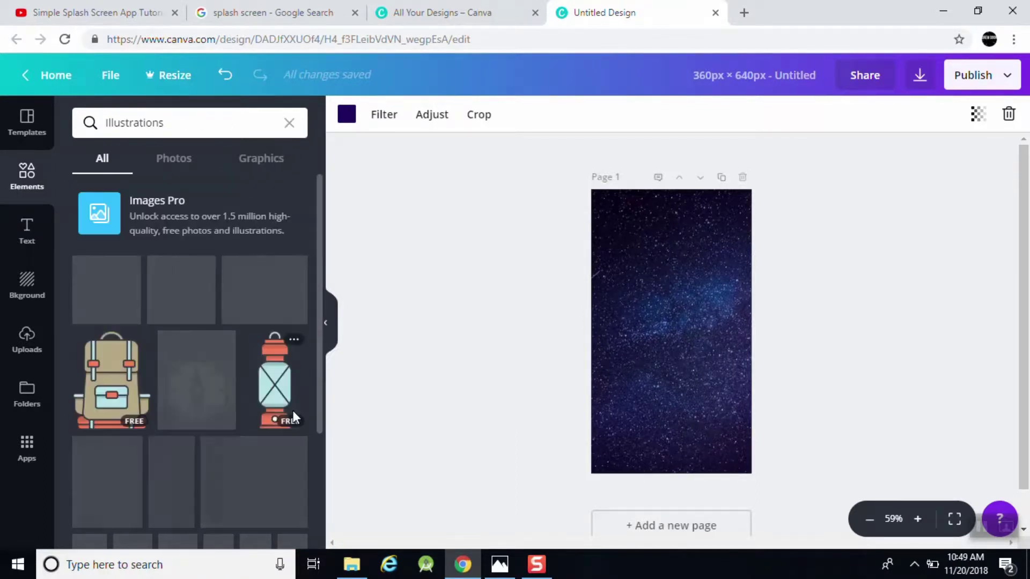
scroll(226, 499, down, 7)
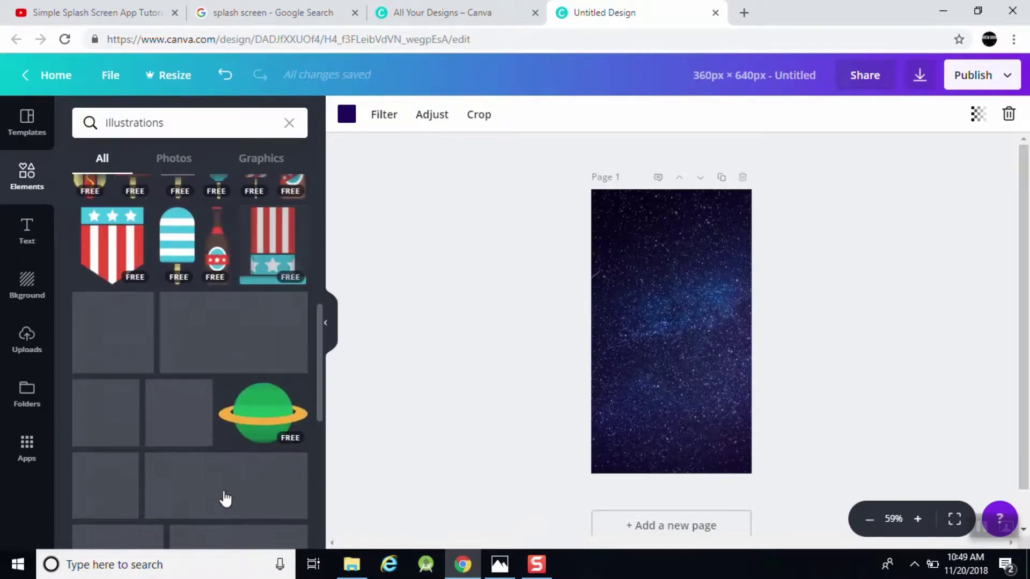
scroll(237, 472, down, 3)
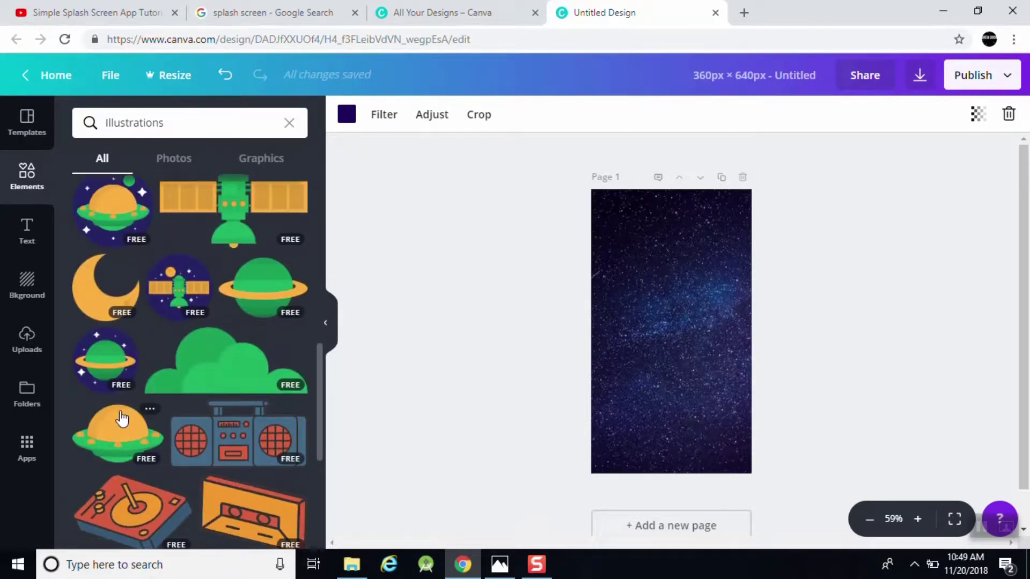
click(123, 418)
drag(671, 396, 621, 400)
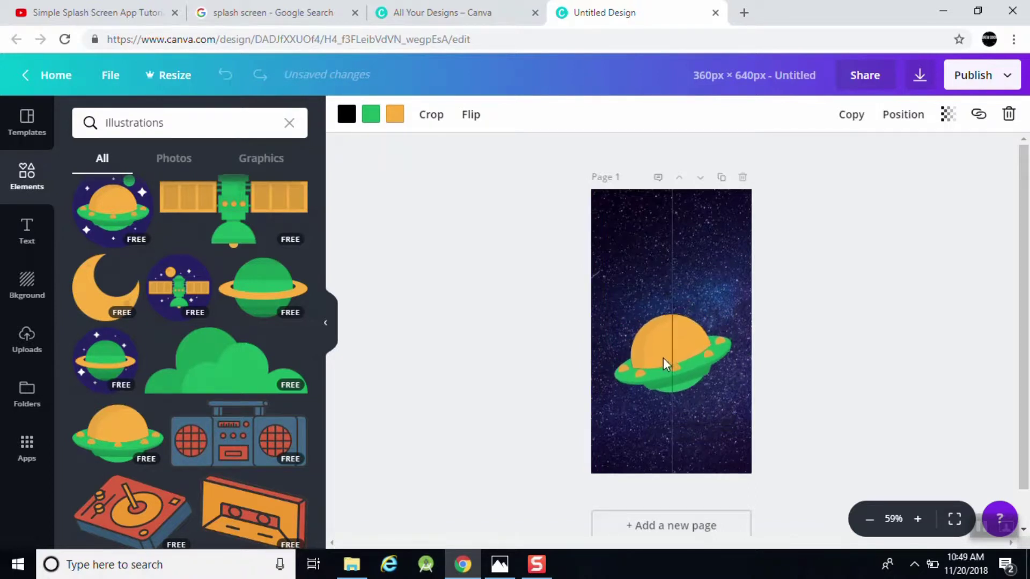
drag(664, 361, 671, 356)
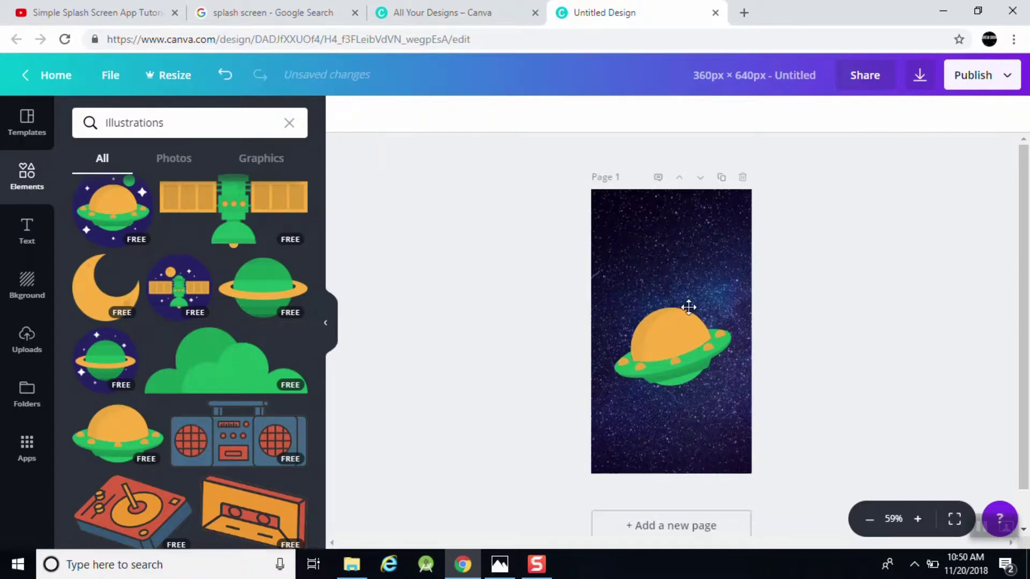
Add the "welcome little one!" text combination and move it to the upper part of the page.
click(24, 243)
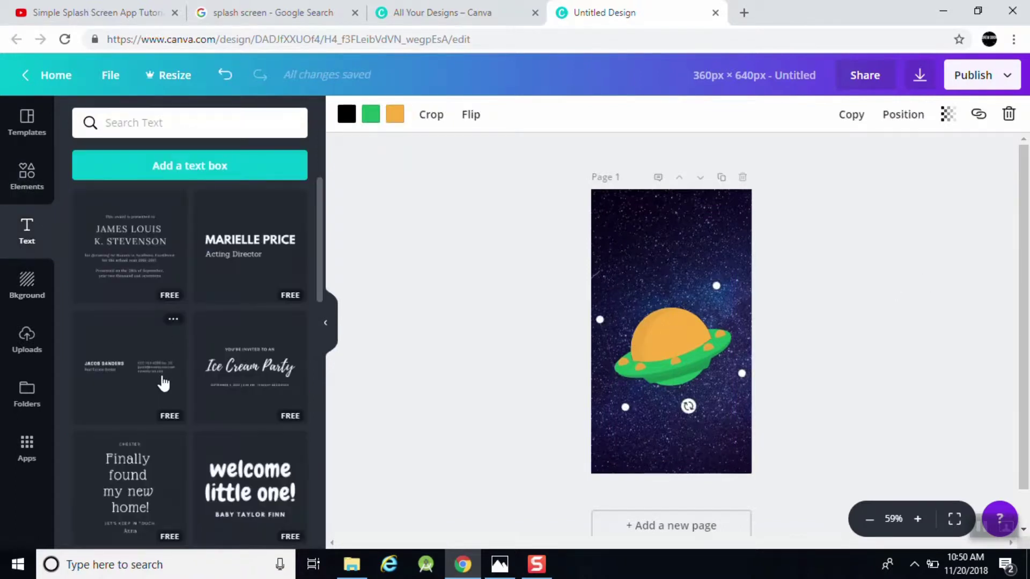
scroll(253, 449, down, 1)
click(254, 449)
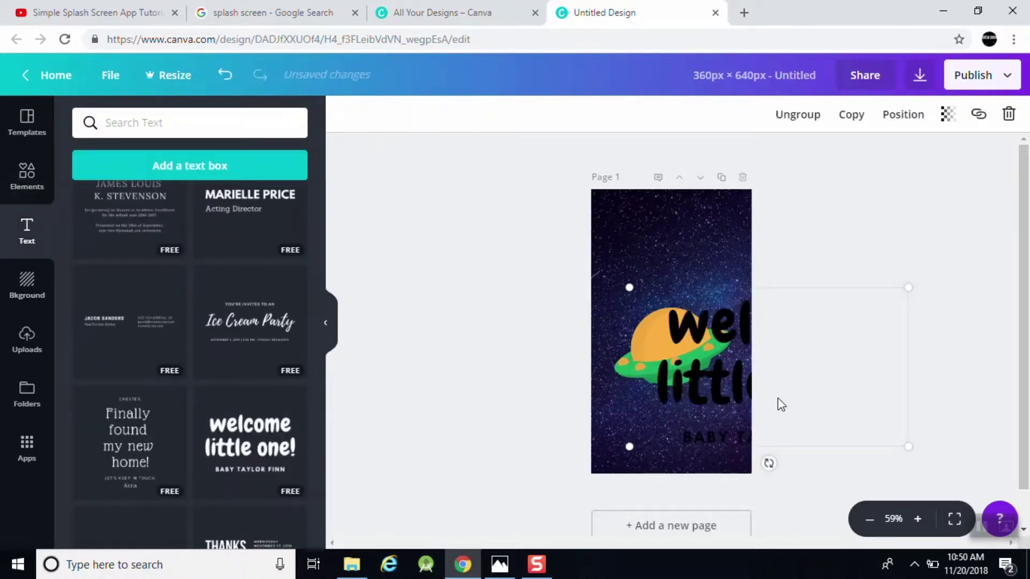
drag(777, 402, 596, 268)
Change the heading's text colour to white.
click(540, 114)
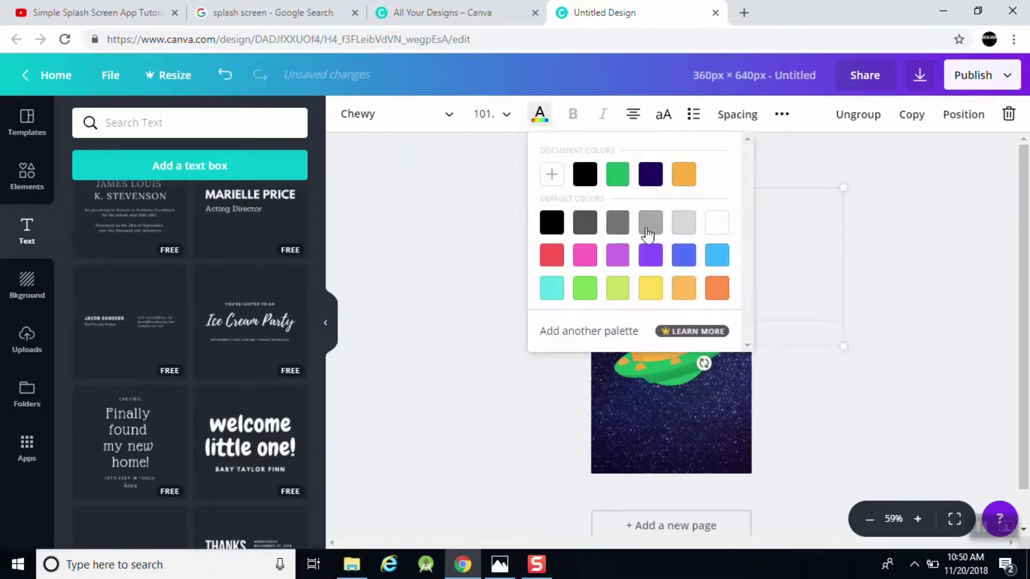
click(719, 231)
click(813, 288)
Delete the words "little one!" from the heading and set the heading's font size to 72.
click(654, 271)
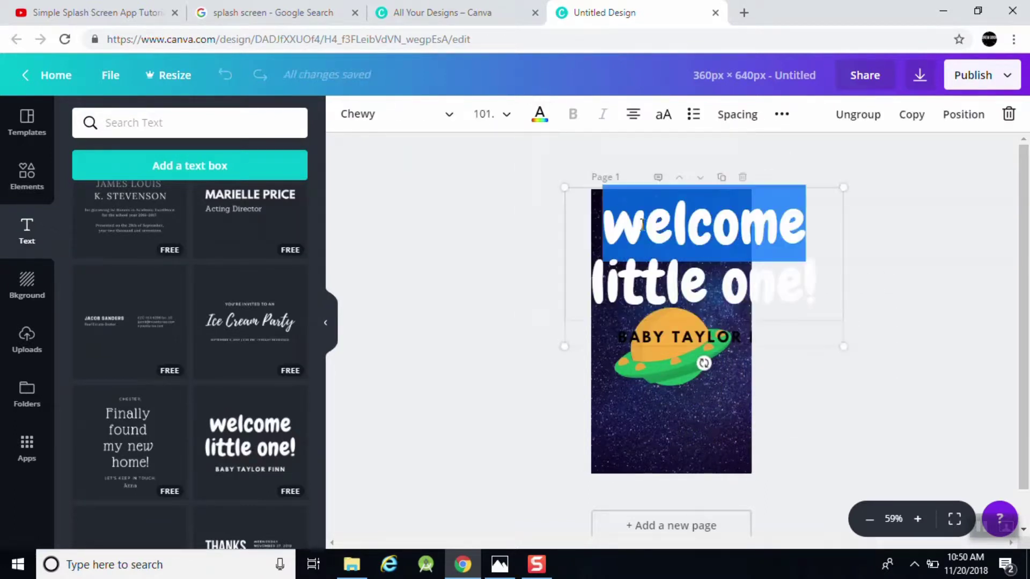
double_click(653, 270)
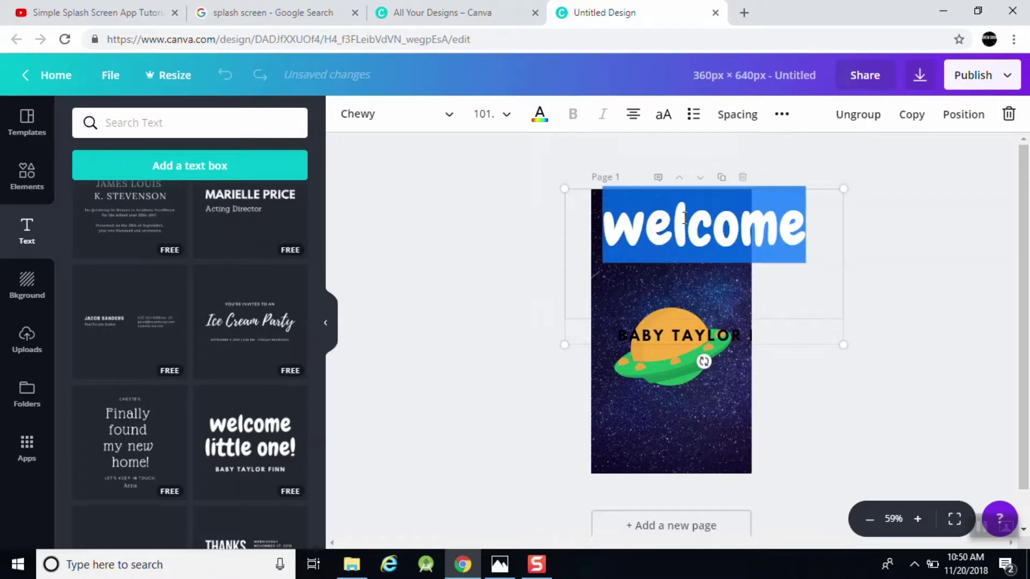
click(497, 110)
scroll(509, 392, down, 6)
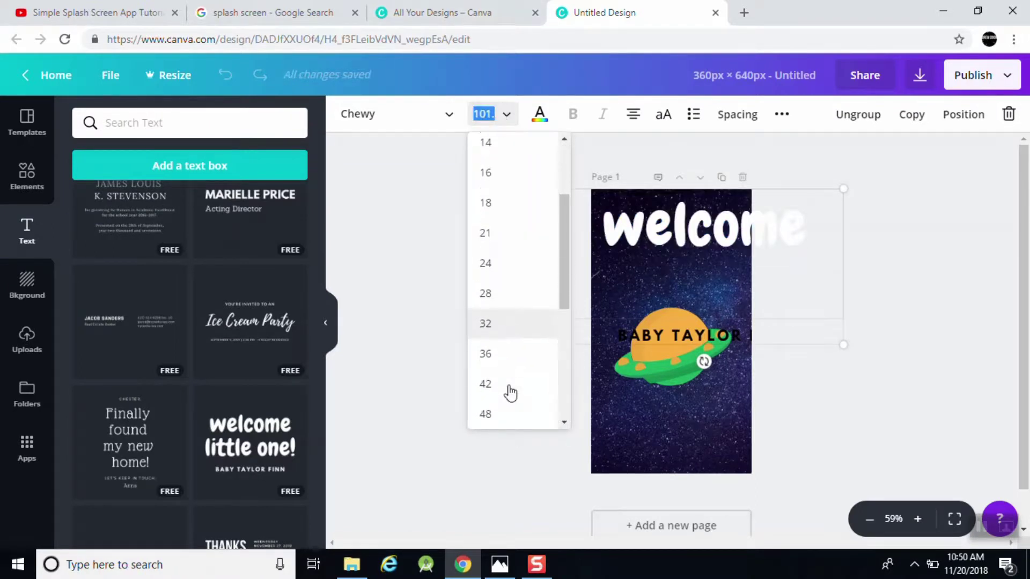
click(499, 321)
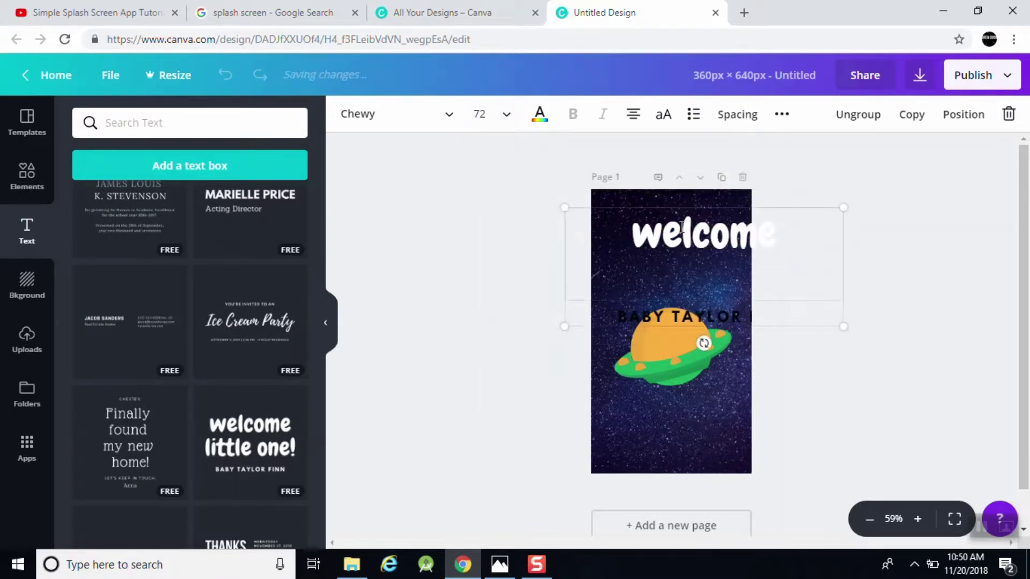
Replace the heading text with "Space war!" and centre it horizontally near the top of the page.
text(S)
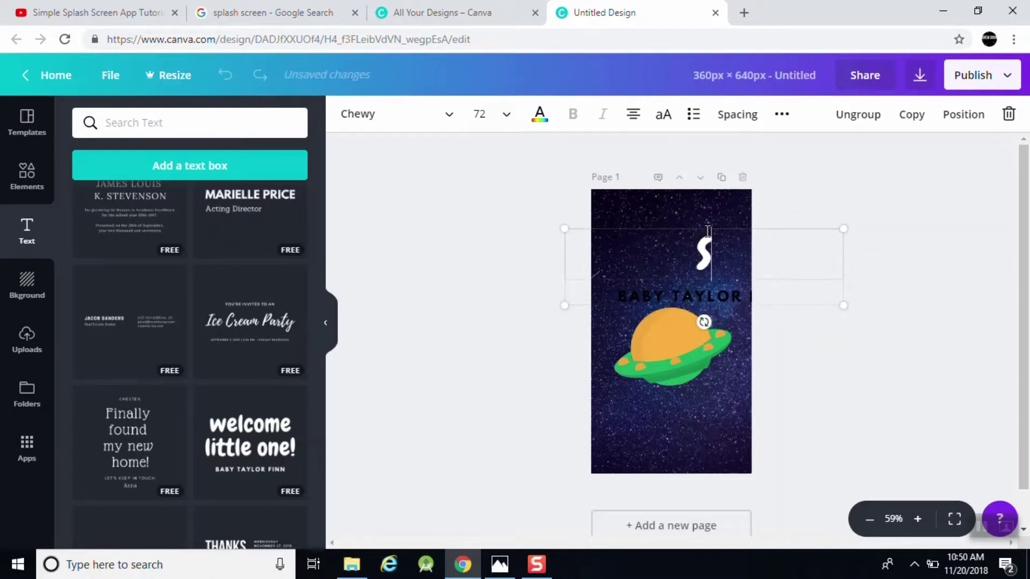
text(pace)
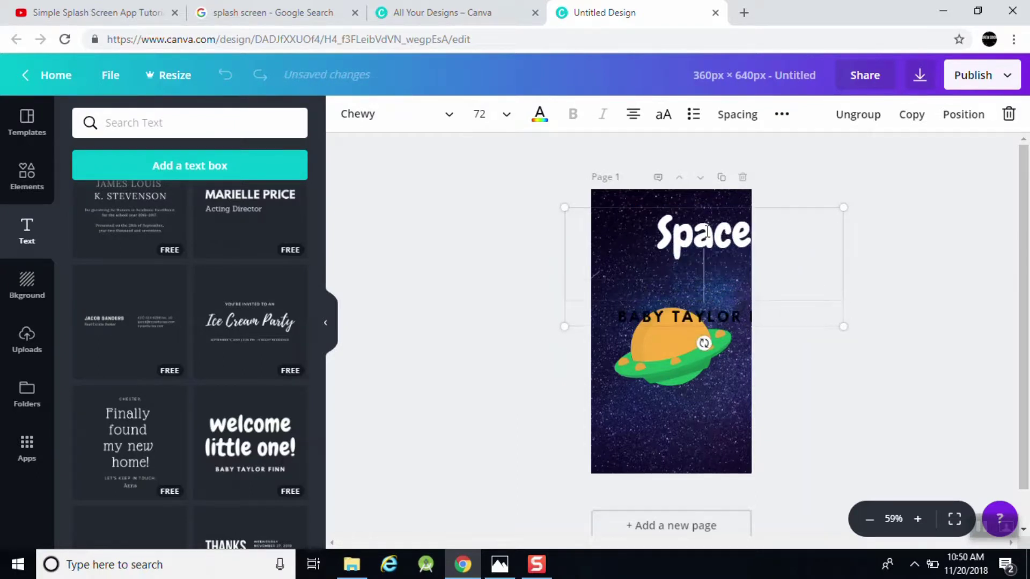
text( war!)
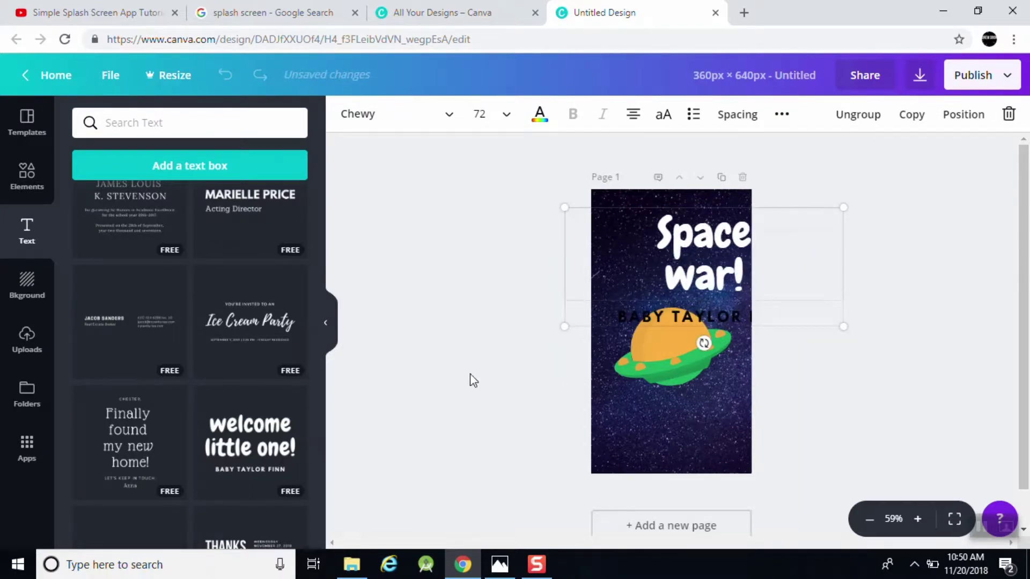
drag(663, 236, 630, 227)
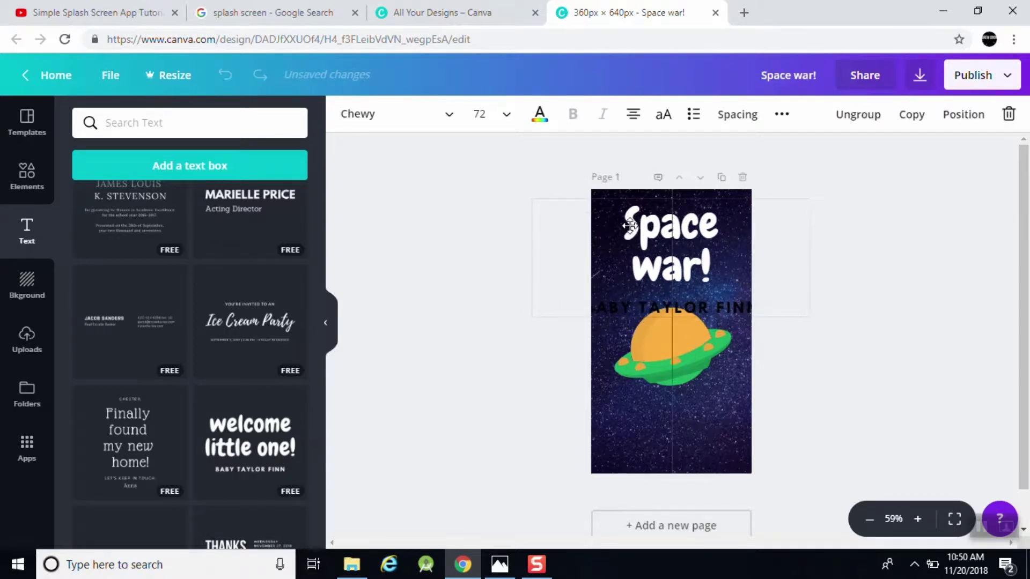
Remove the black subtitle below the heading and move the saucer and heading slightly down, keeping both centred.
click(692, 361)
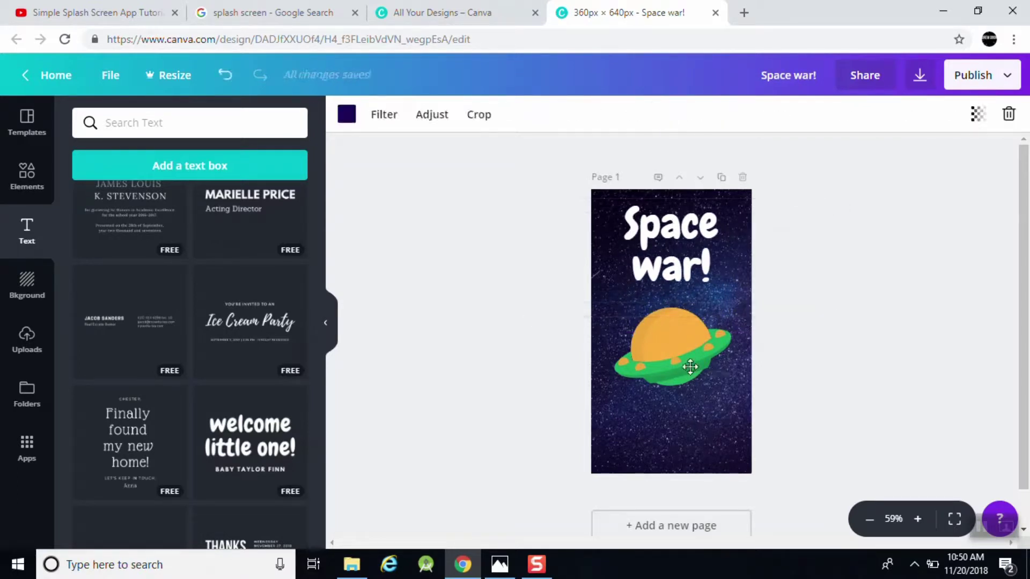
drag(687, 361, 687, 376)
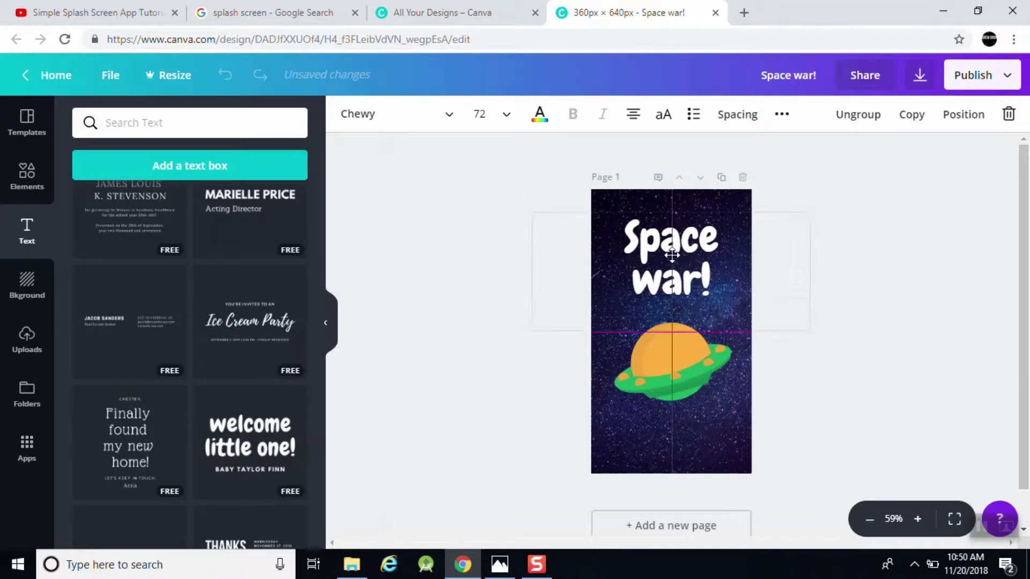
click(894, 425)
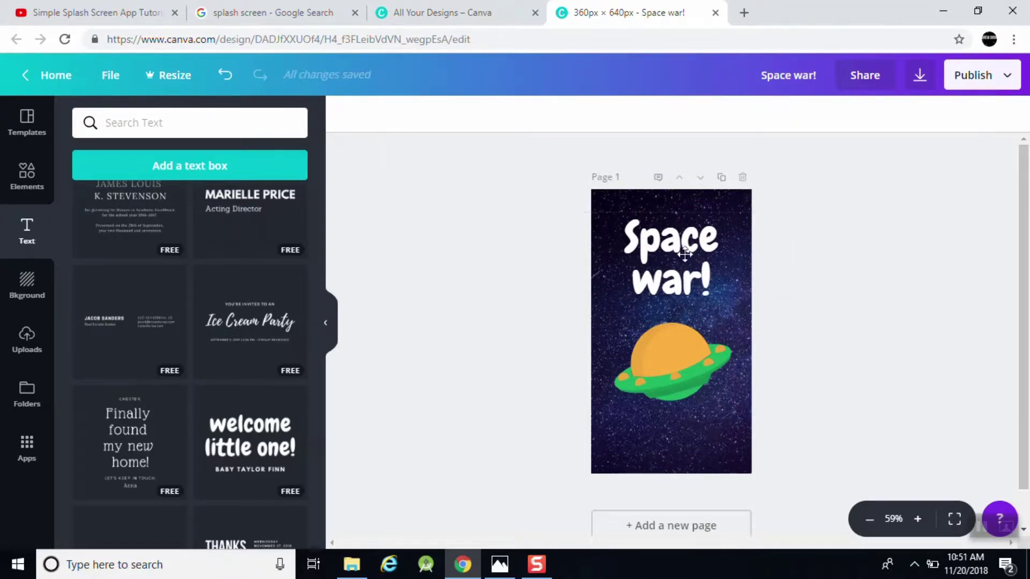
click(677, 239)
double_click(678, 238)
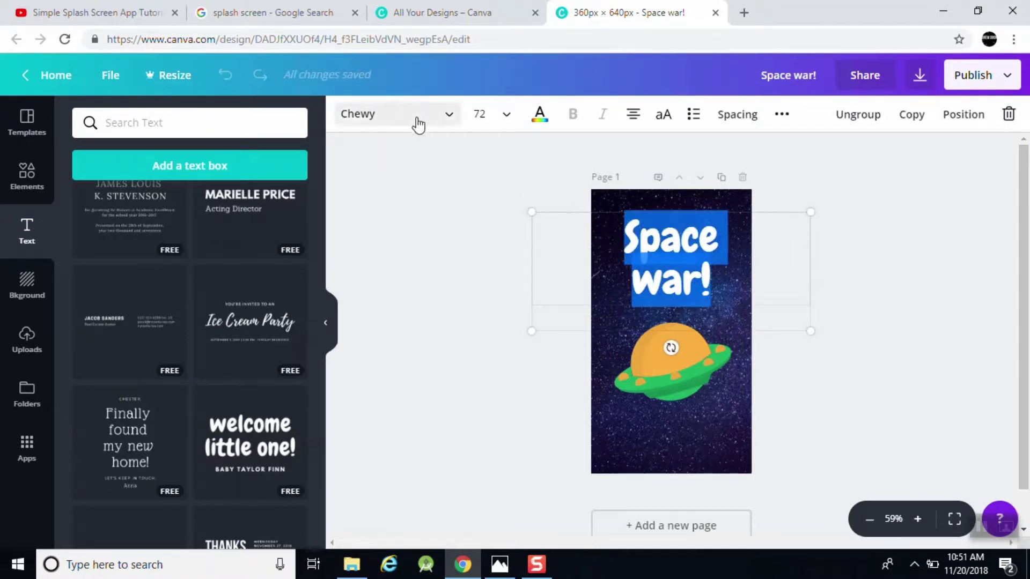
click(882, 424)
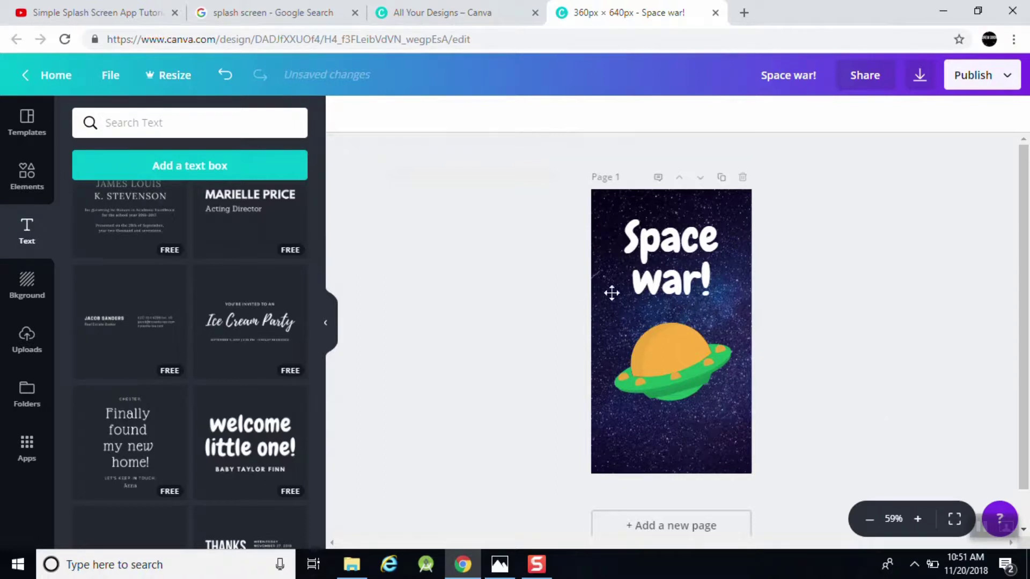
Move the flying saucer slightly further down to widen the gap below the heading.
drag(661, 351, 660, 364)
click(939, 382)
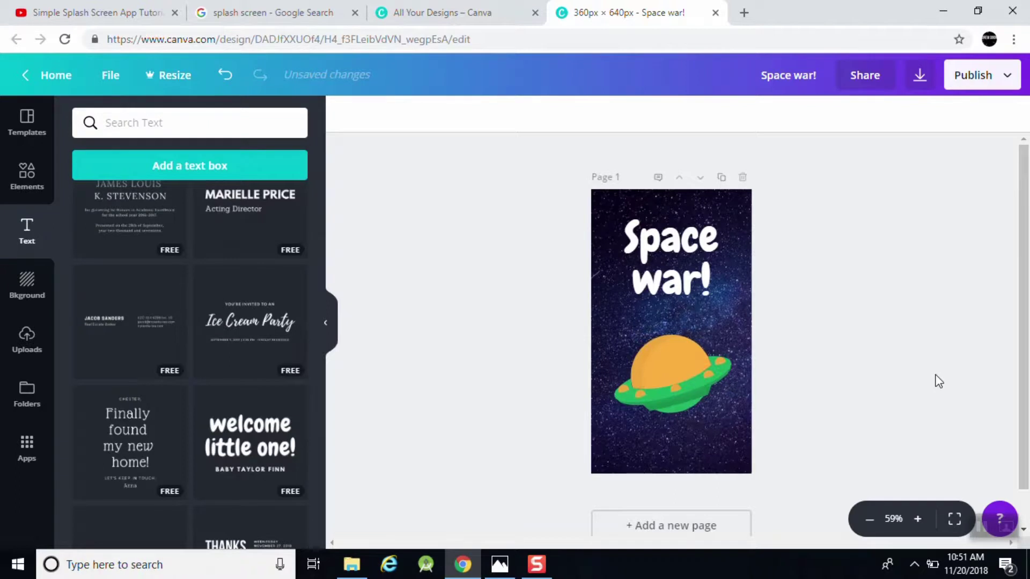
Download the finished design as a PNG file and dismiss the Canva for Work trial offer.
click(919, 77)
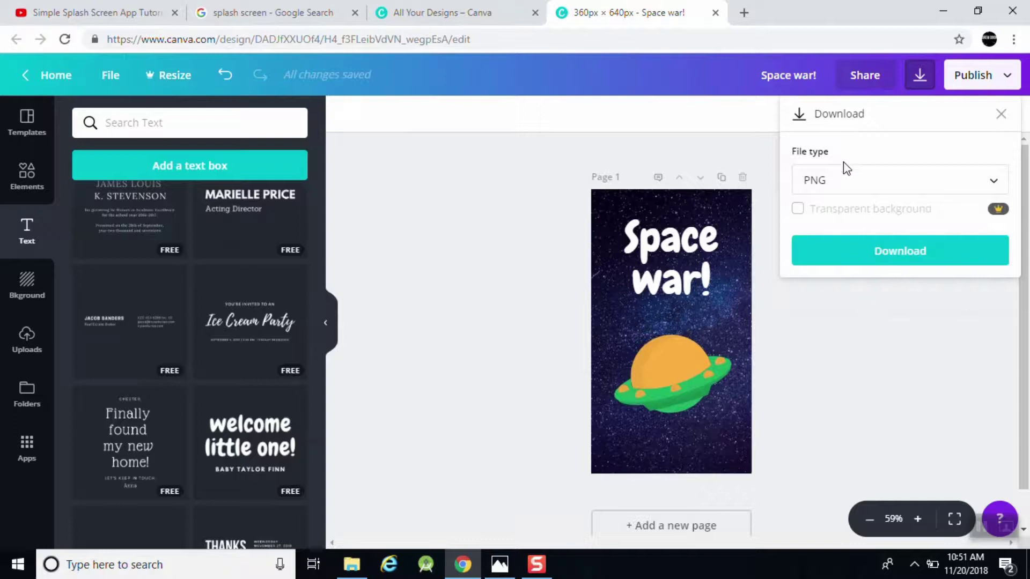
click(847, 257)
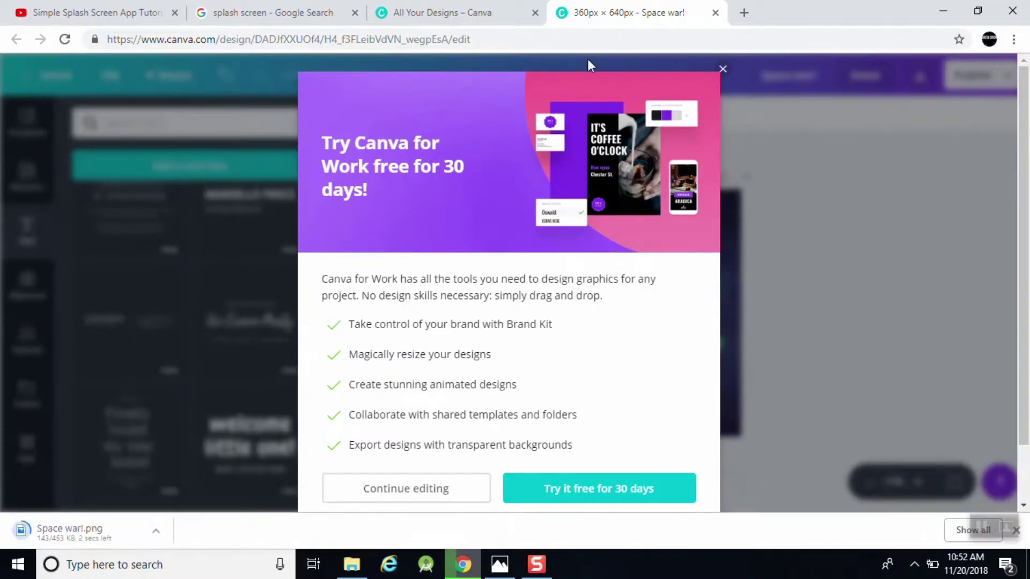
click(723, 69)
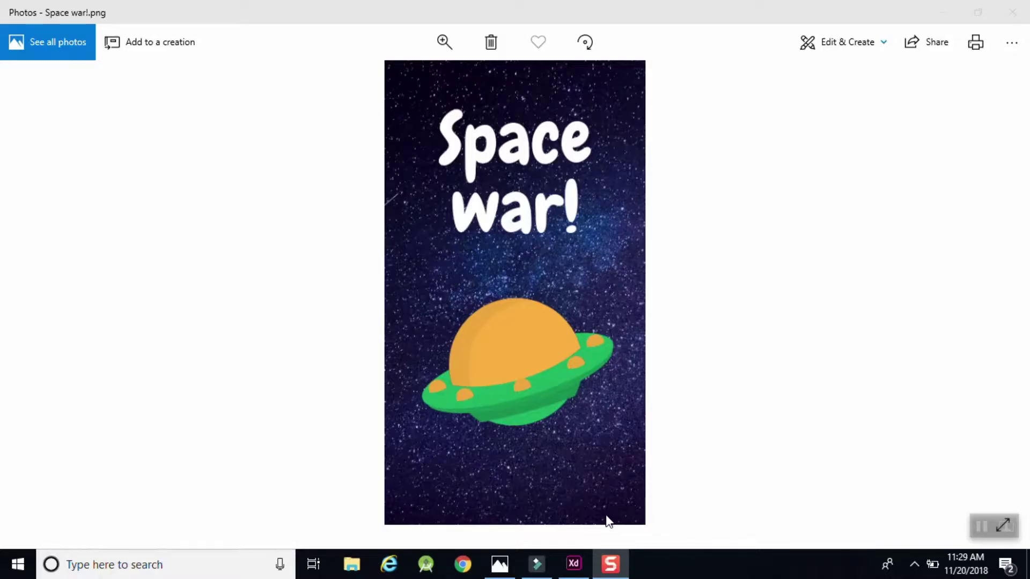
Switch to Adobe XD, create a document with the Android Mobile (360 x 640) preset and maximise its window.
click(574, 566)
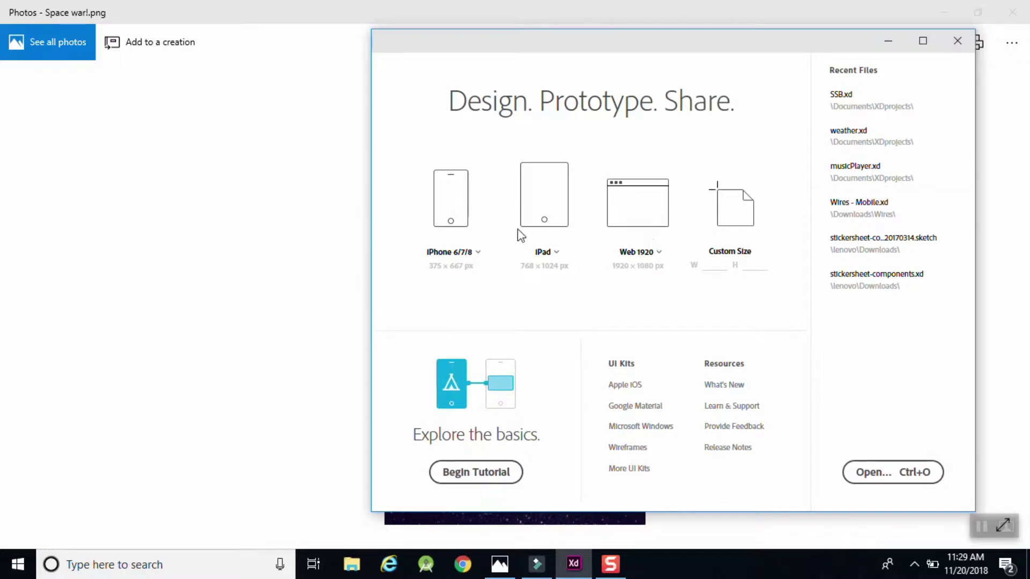
click(460, 251)
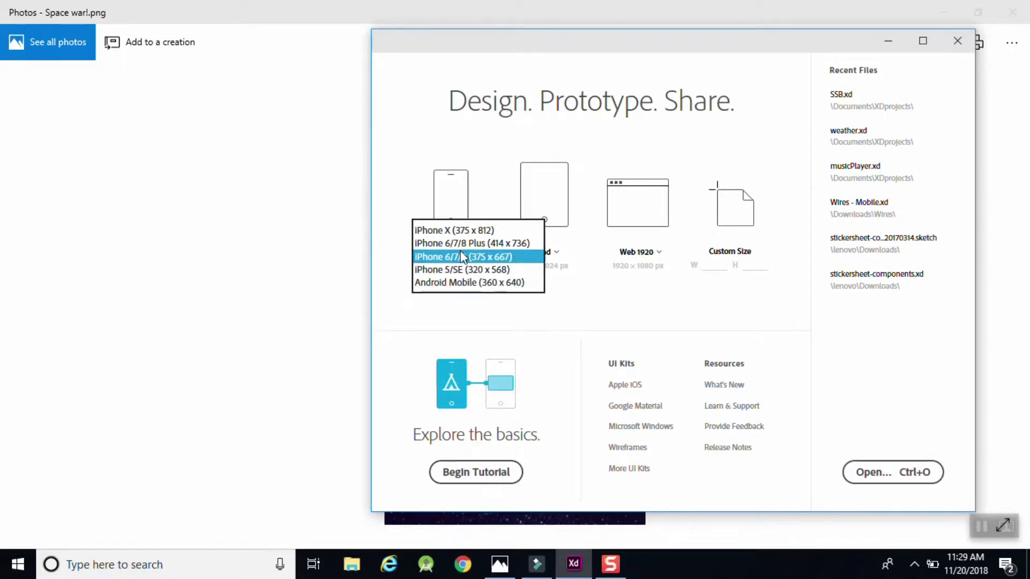
click(460, 292)
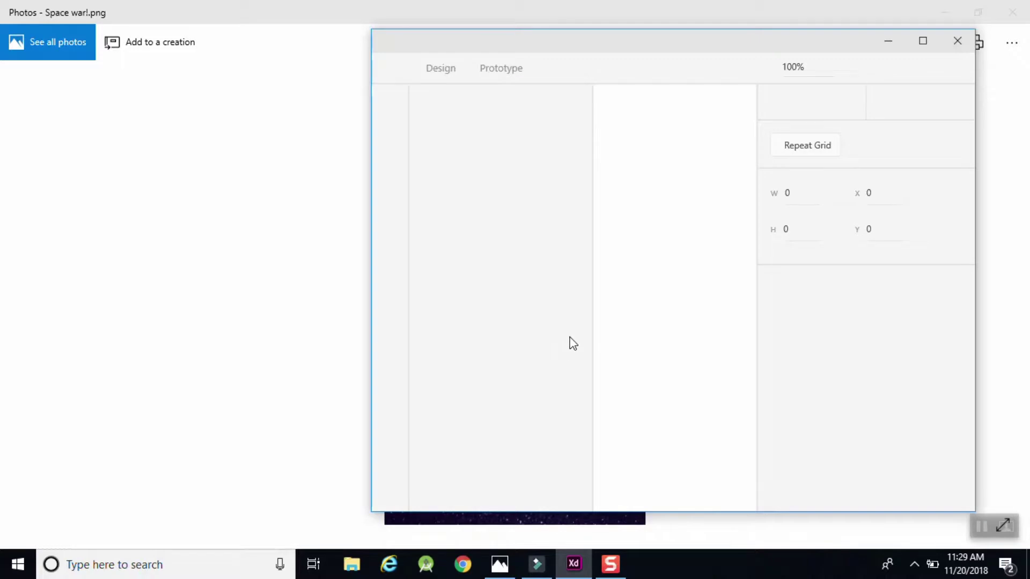
click(924, 43)
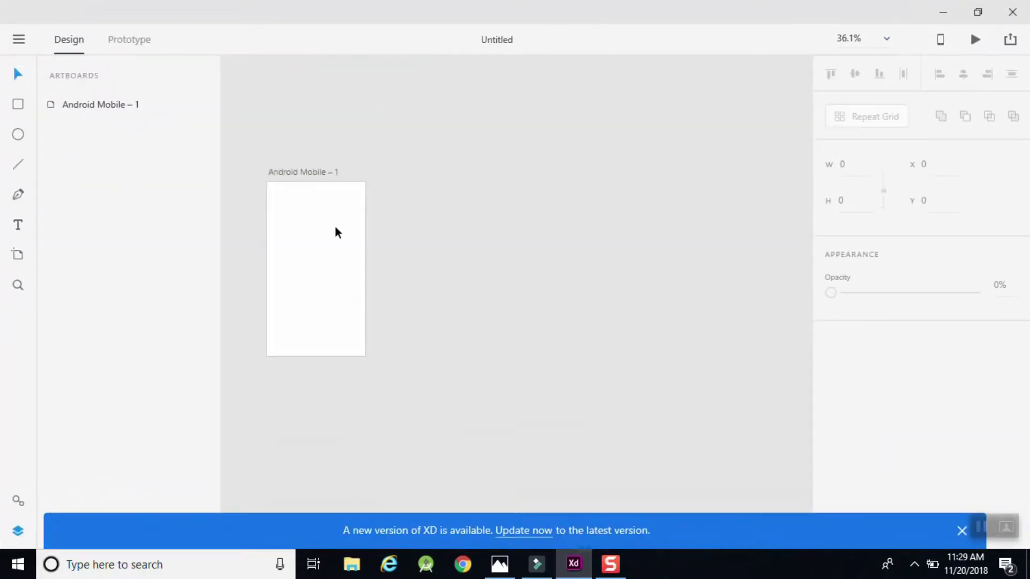
Rename the Android Mobile artboard as spacewar.
click(337, 232)
double_click(308, 173)
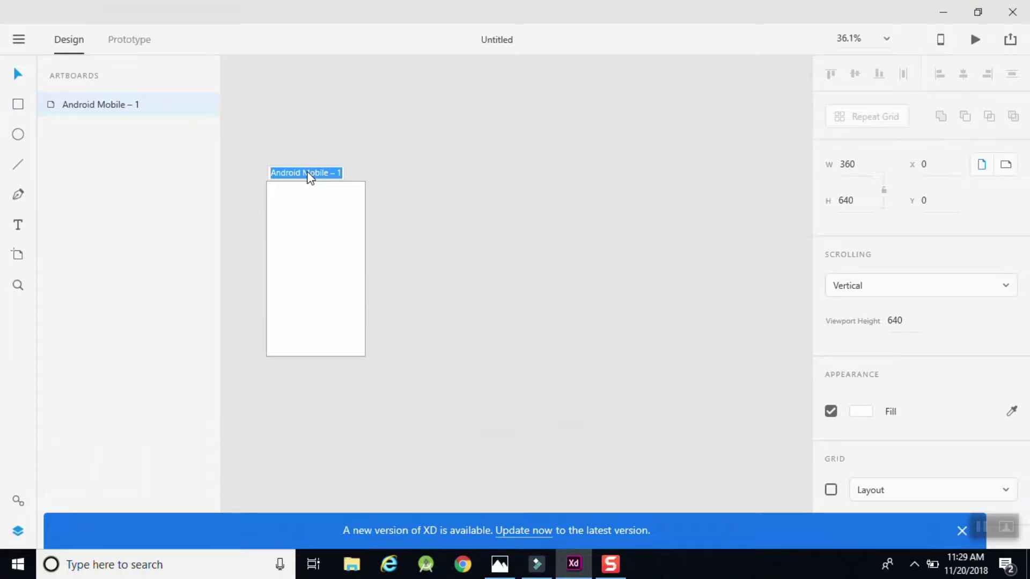
text(spacewar)
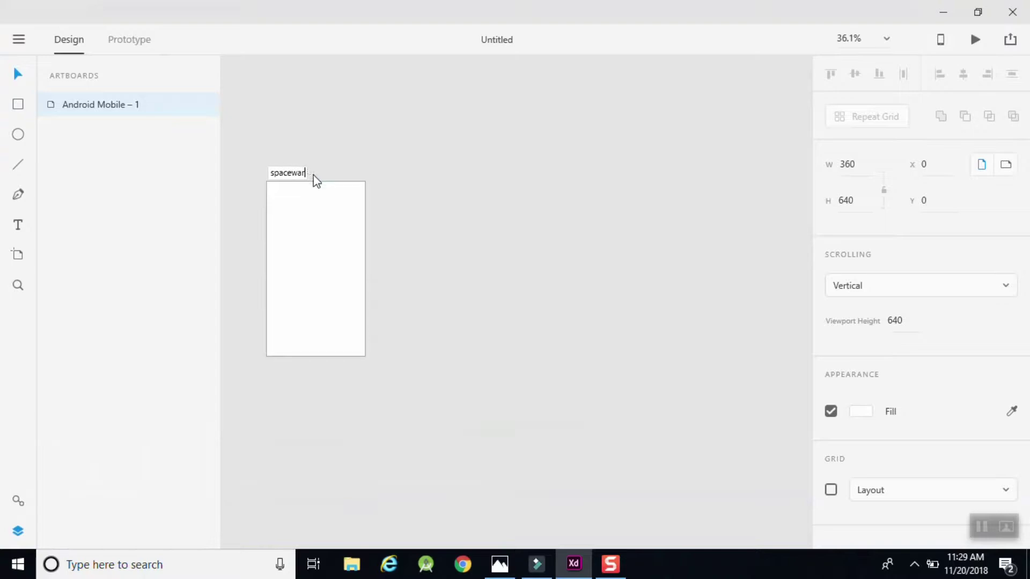
key(Return)
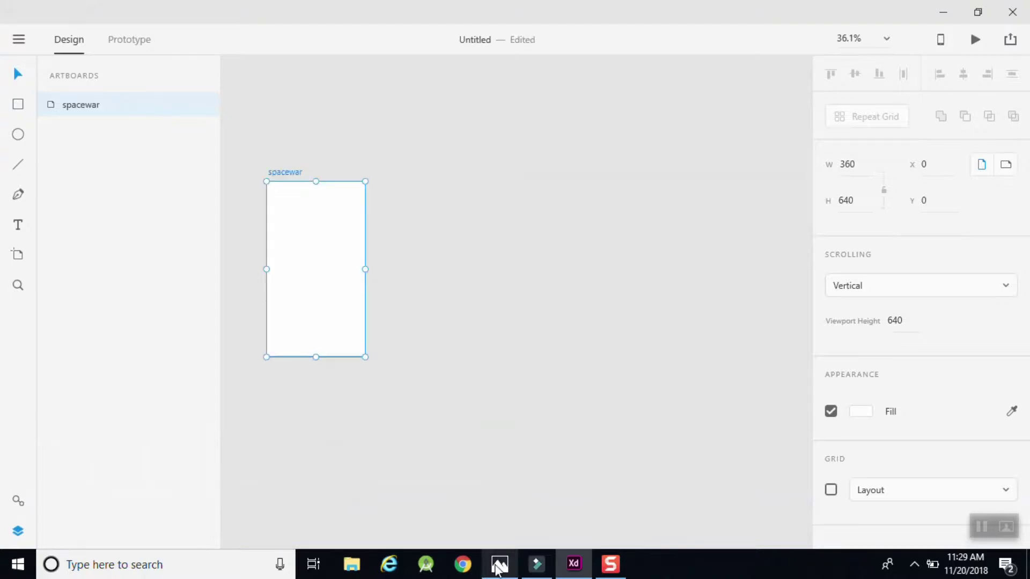
Bring Space war!.png from the Downloads folder into the XD document and align it to cover the spacewar artboard exactly.
click(340, 563)
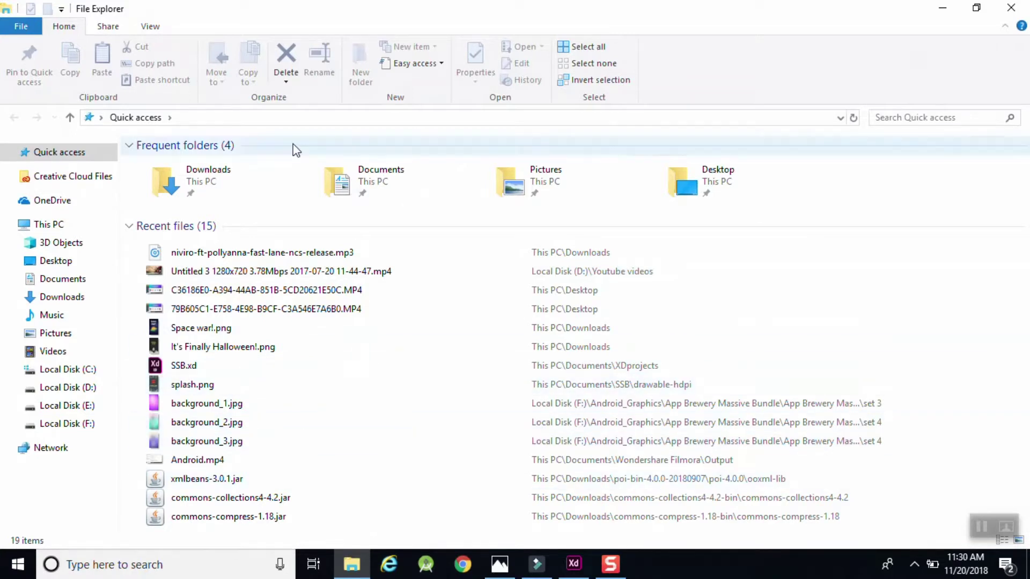
click(60, 299)
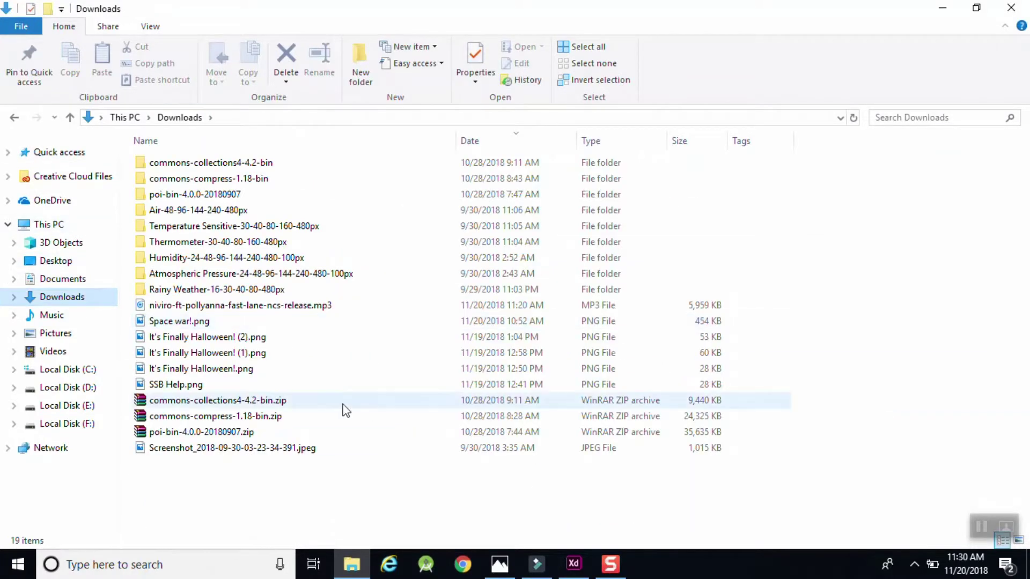
click(193, 321)
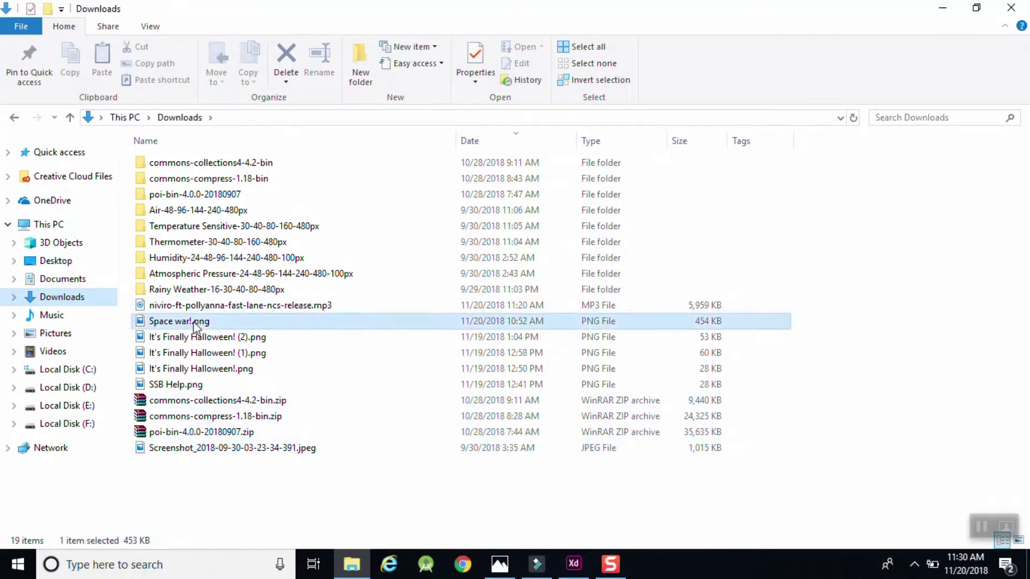
click(574, 565)
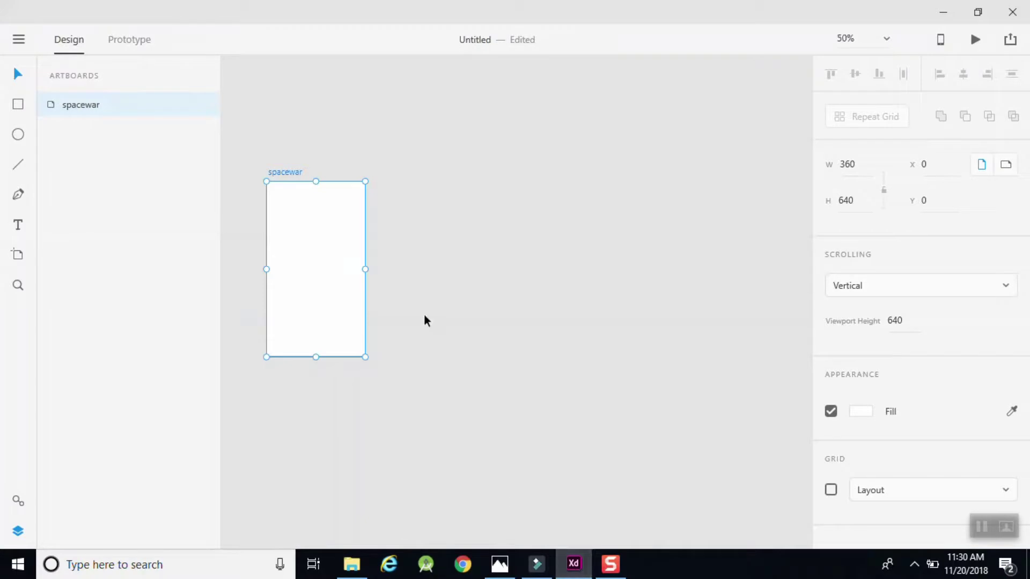
scroll(424, 321, up, 1)
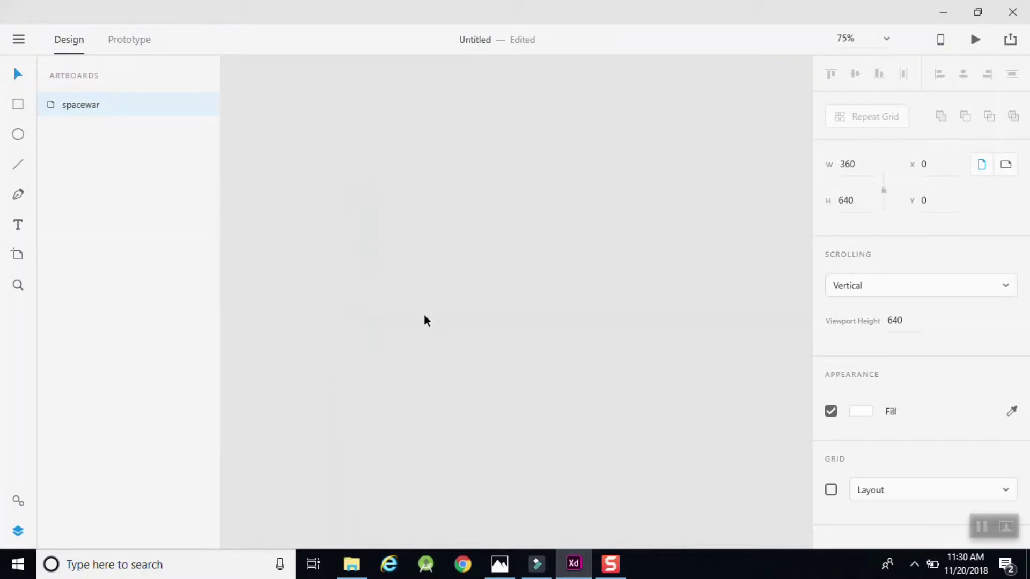
scroll(424, 321, left, 10)
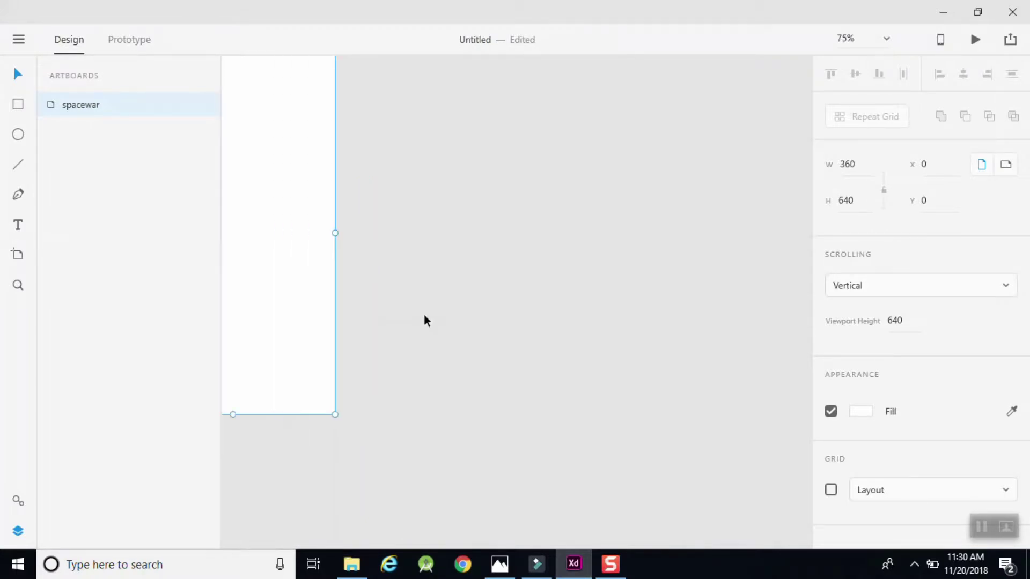
scroll(424, 321, up, 2)
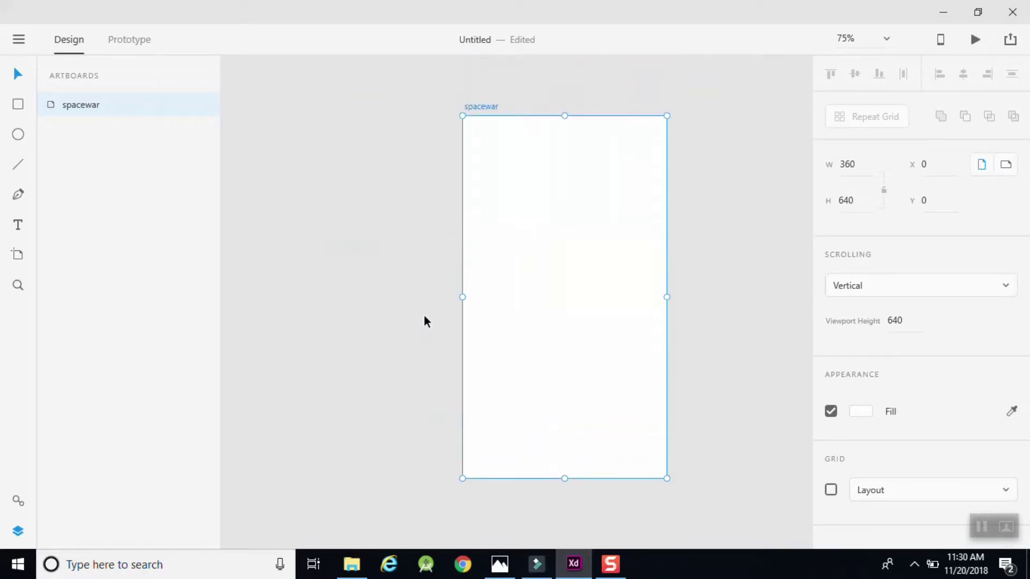
click(351, 564)
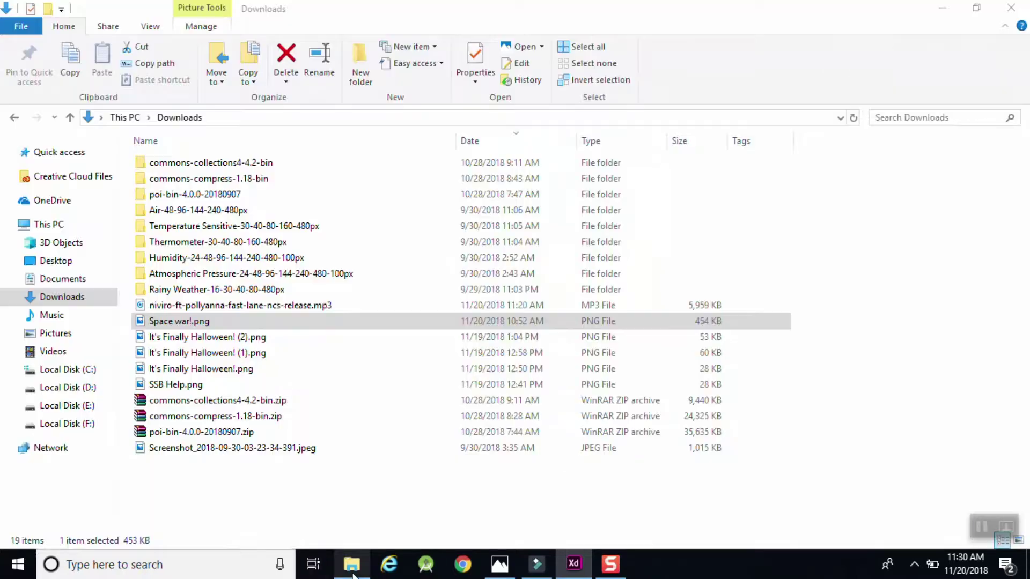
drag(196, 319, 543, 262)
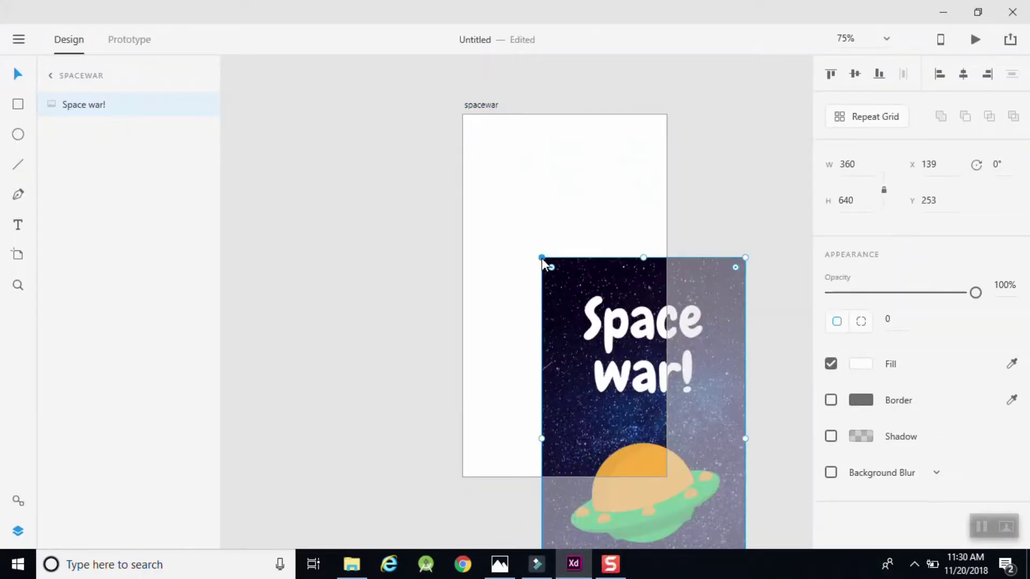
drag(641, 343, 554, 206)
click(749, 250)
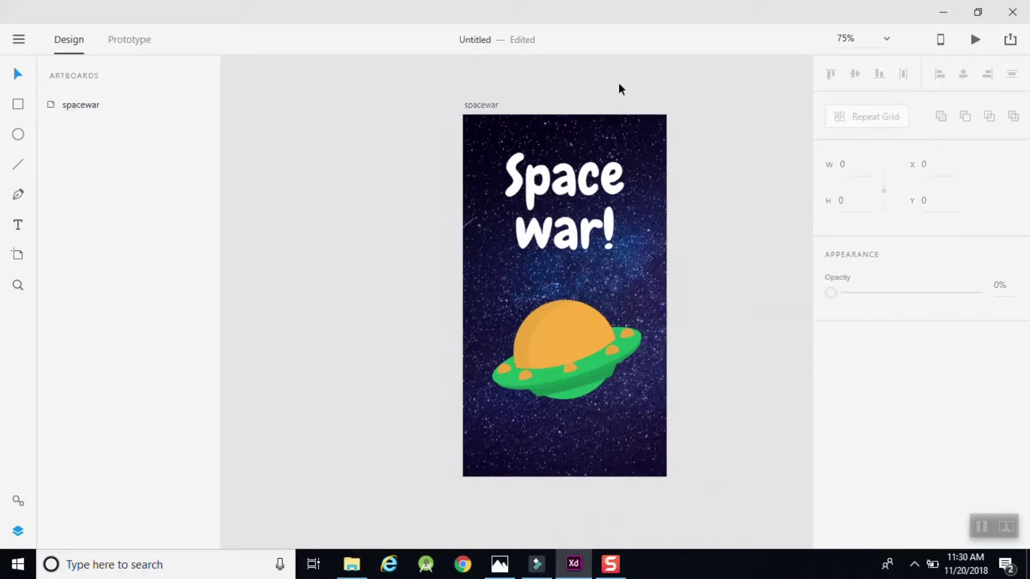
Open the export settings for the Space war! image and set Android as the export target.
click(575, 298)
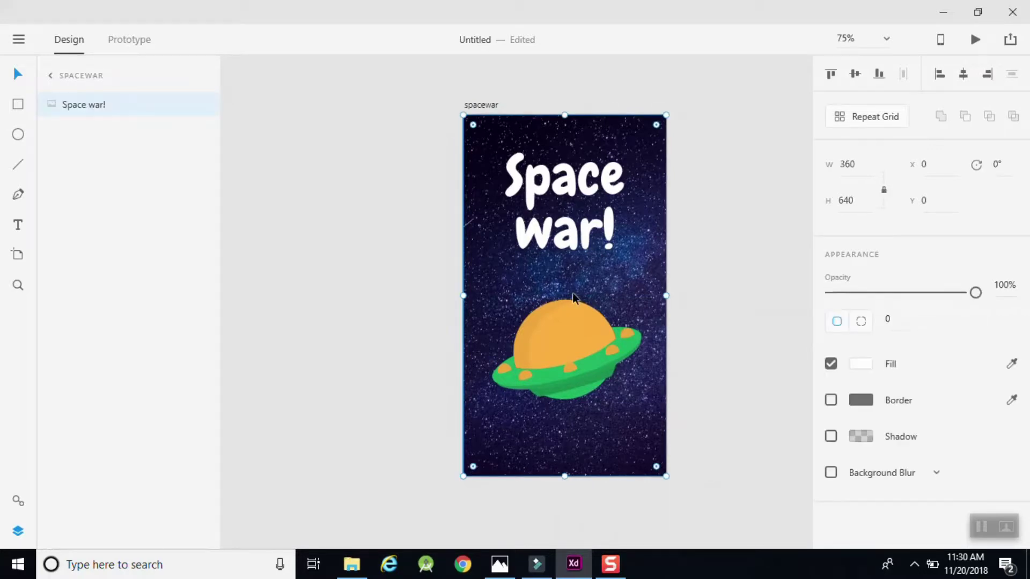
mouse_move(81, 107)
right_click(81, 107)
click(133, 424)
click(473, 276)
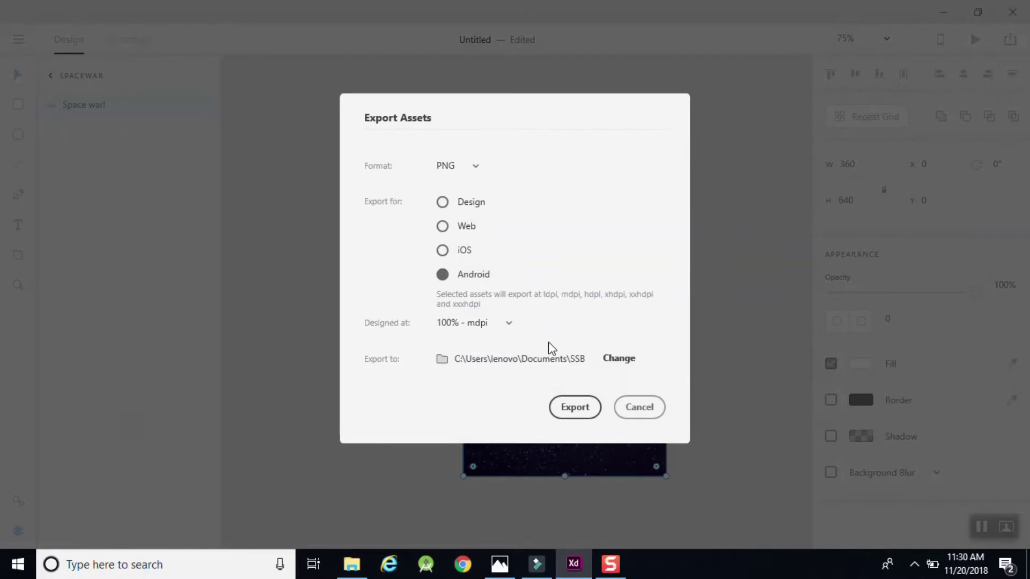
Create a folder named spacewar in Documents, choose it as the export destination and export the image assets.
click(609, 367)
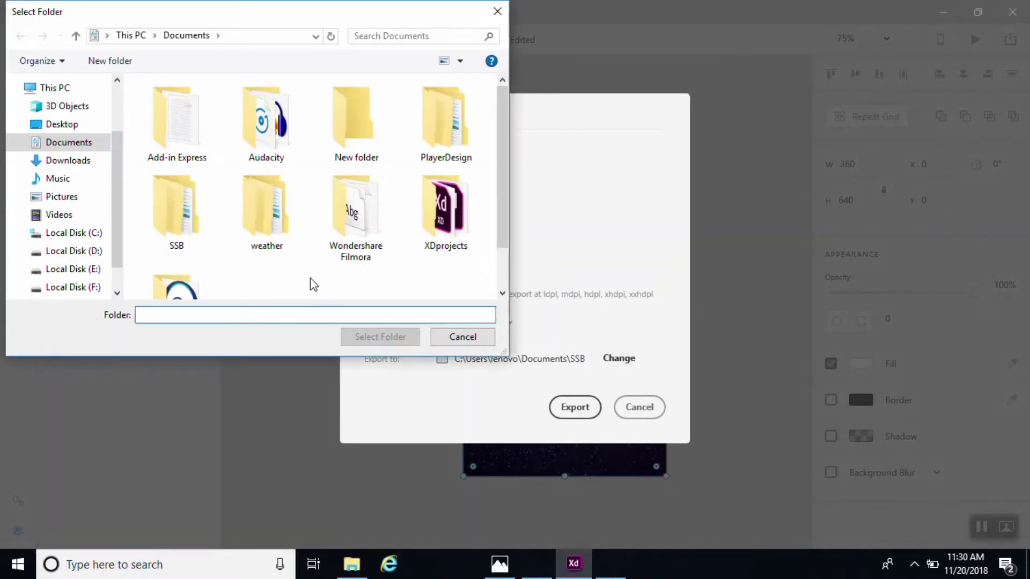
scroll(310, 277, down, 1)
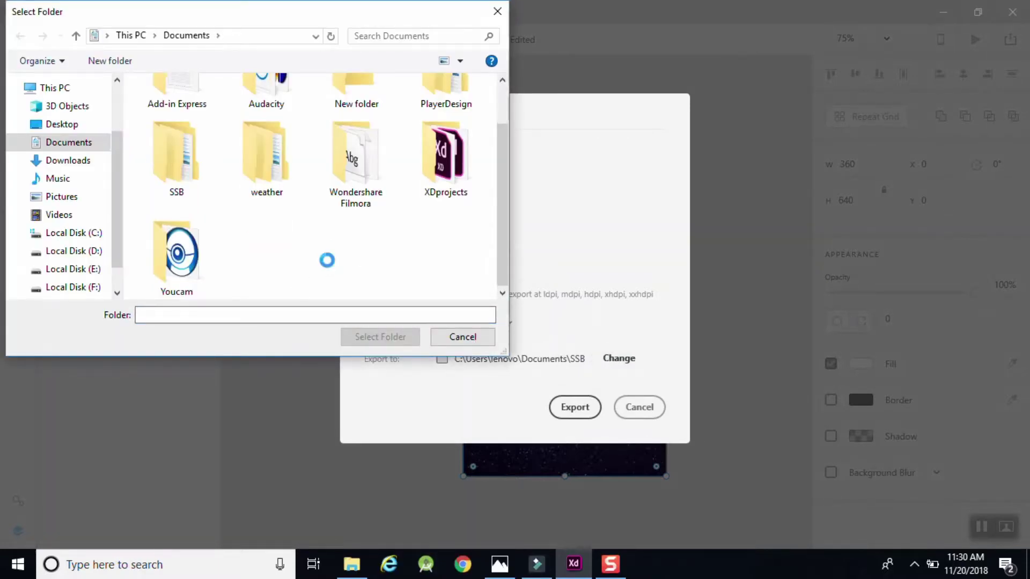
text(s)
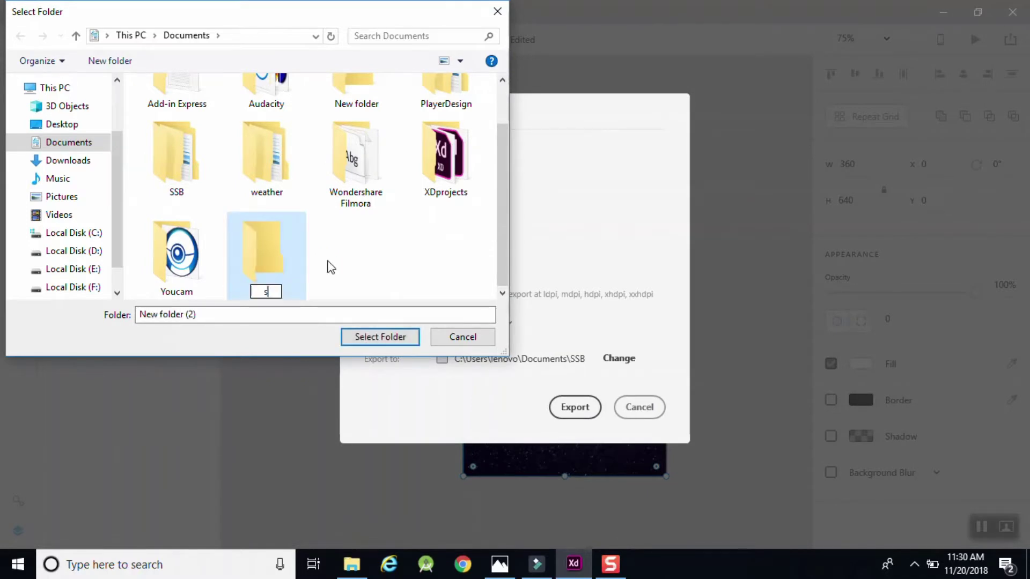
text(pacewar)
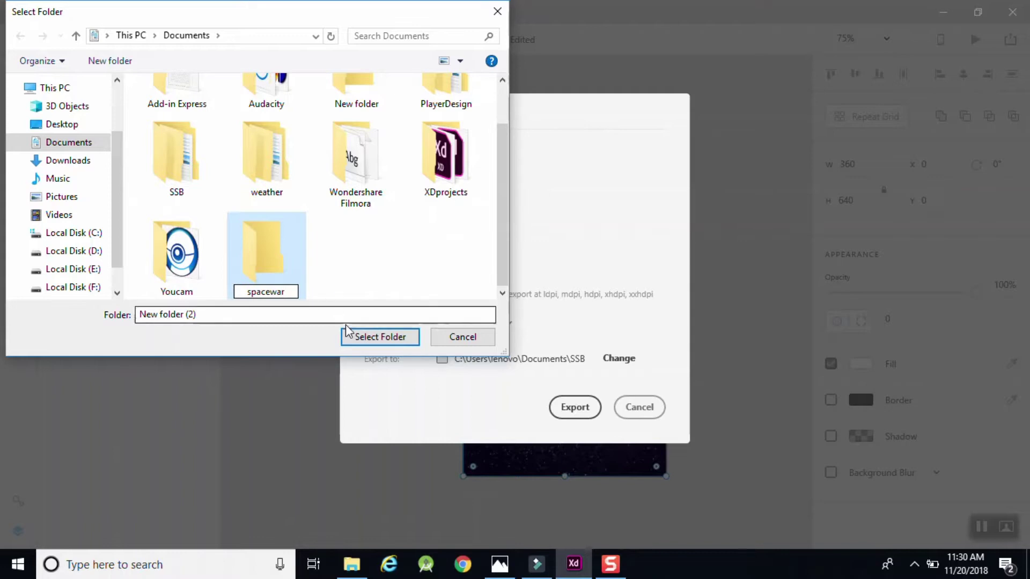
click(358, 338)
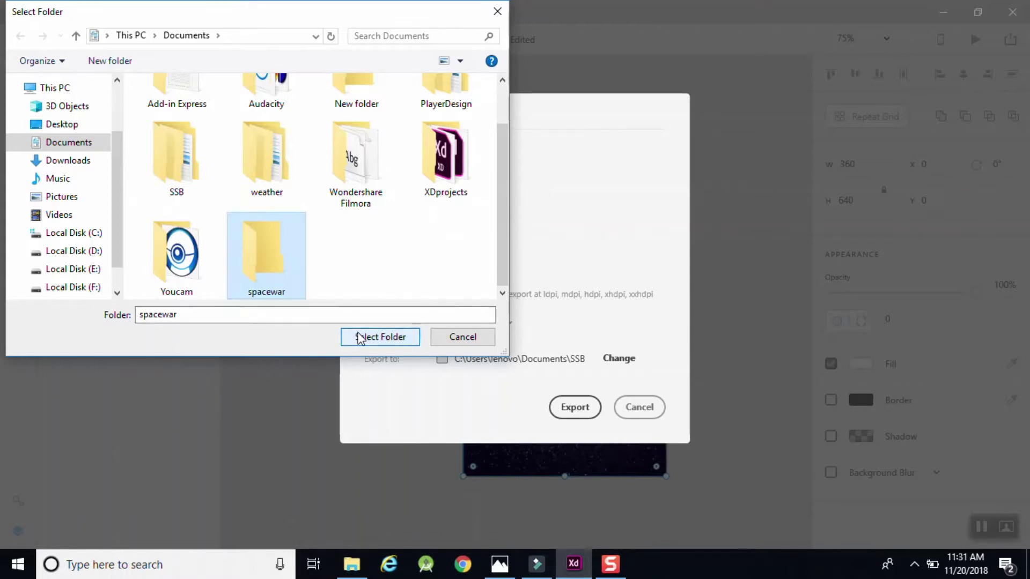
click(377, 341)
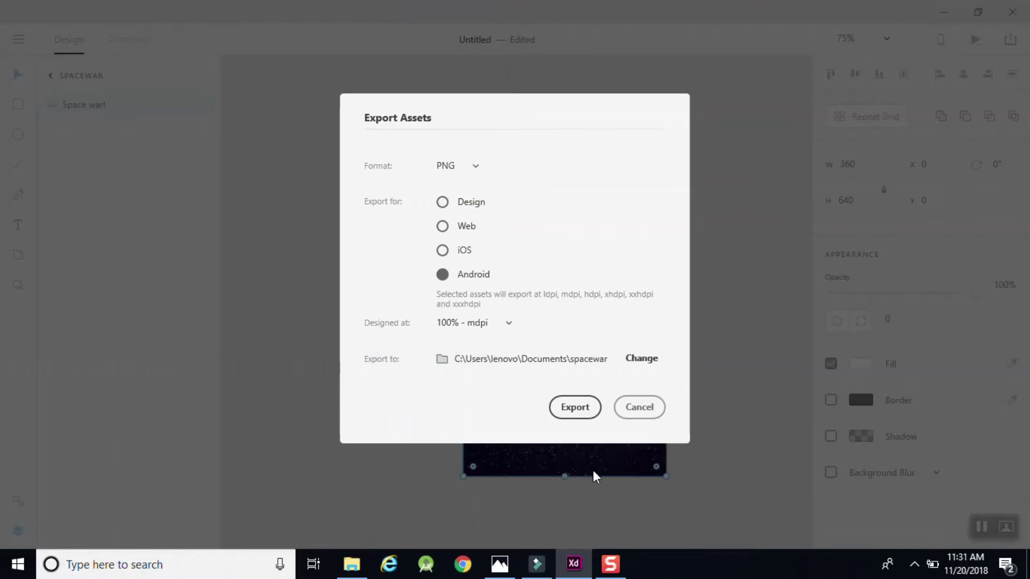
click(578, 414)
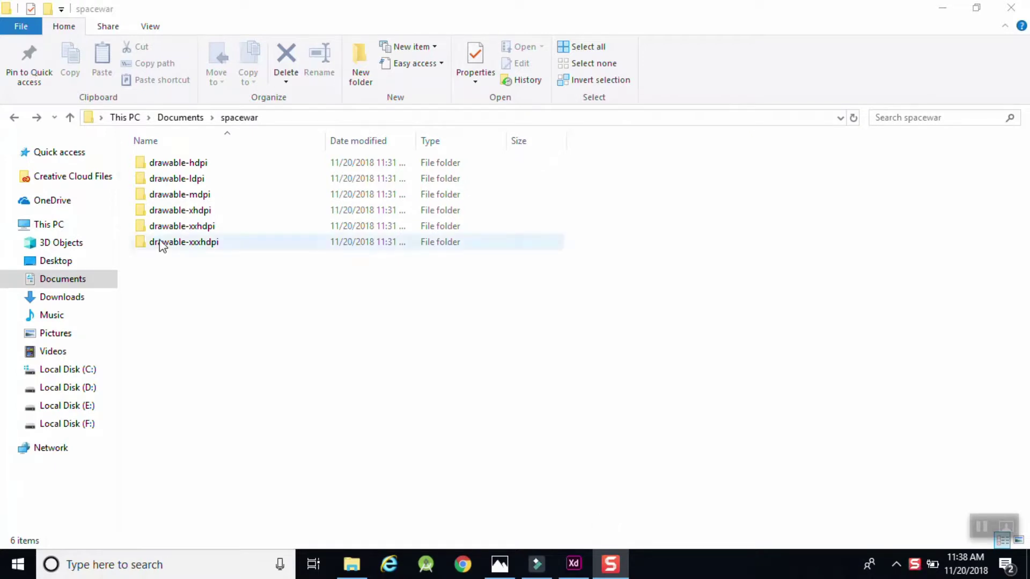
Examine the exported Space war!.png in the hdpi, ldpi, mdpi and xhdpi drawable folders, including the ldpi image's dimensions.
double_click(210, 168)
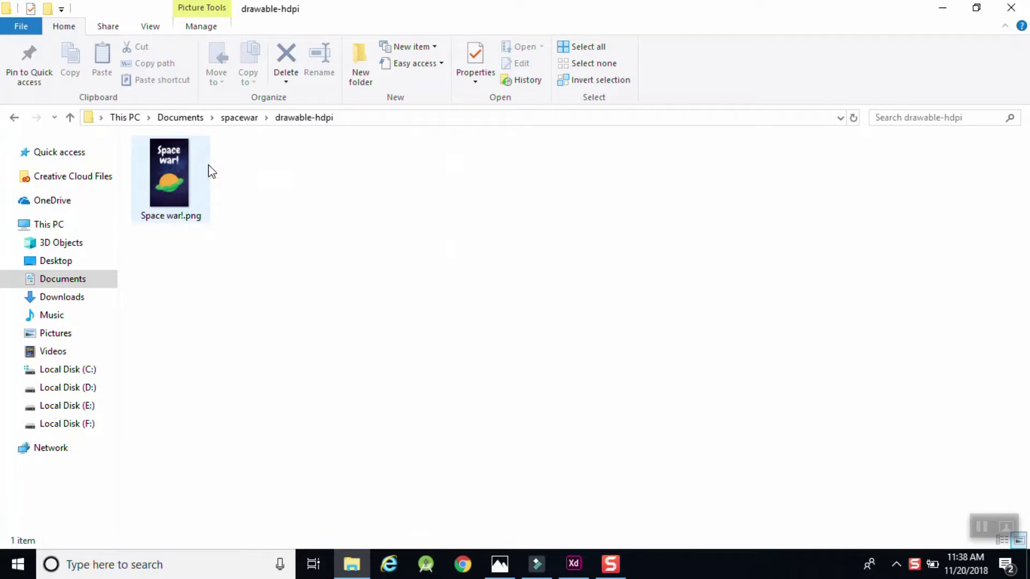
key(BackSpace)
double_click(197, 179)
key(BackSpace)
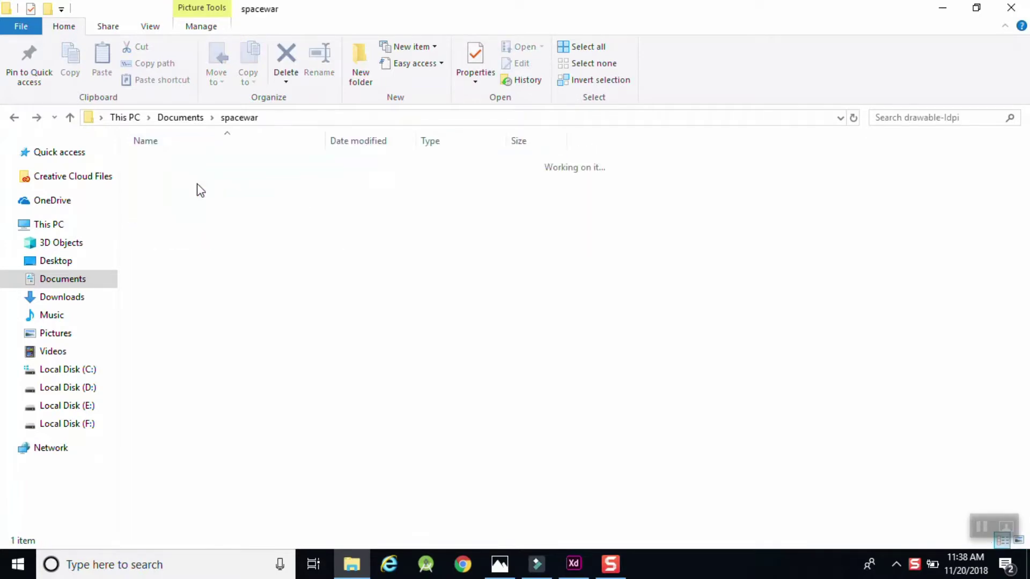
double_click(198, 194)
key(BackSpace)
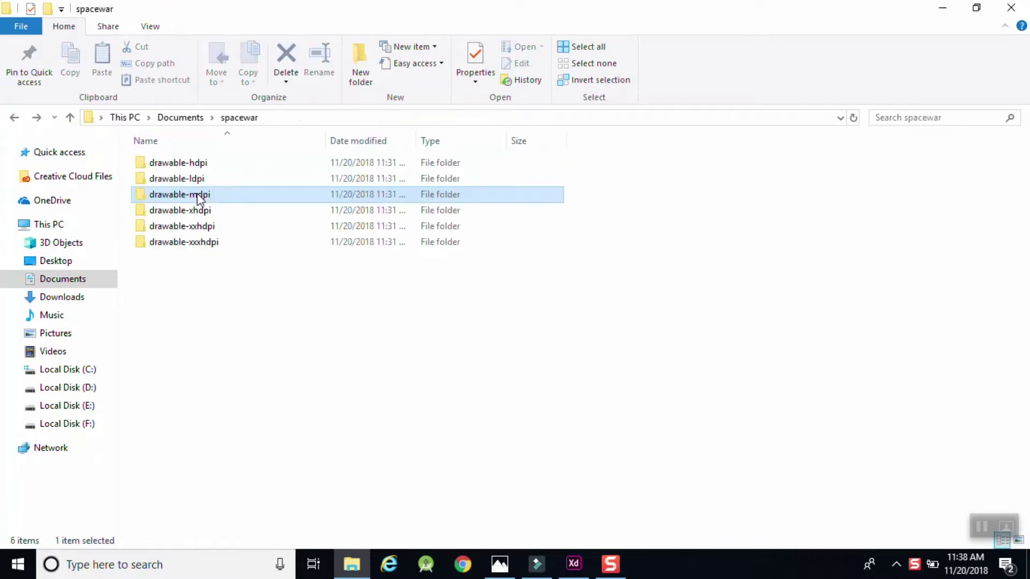
click(197, 214)
double_click(197, 216)
key(BackSpace)
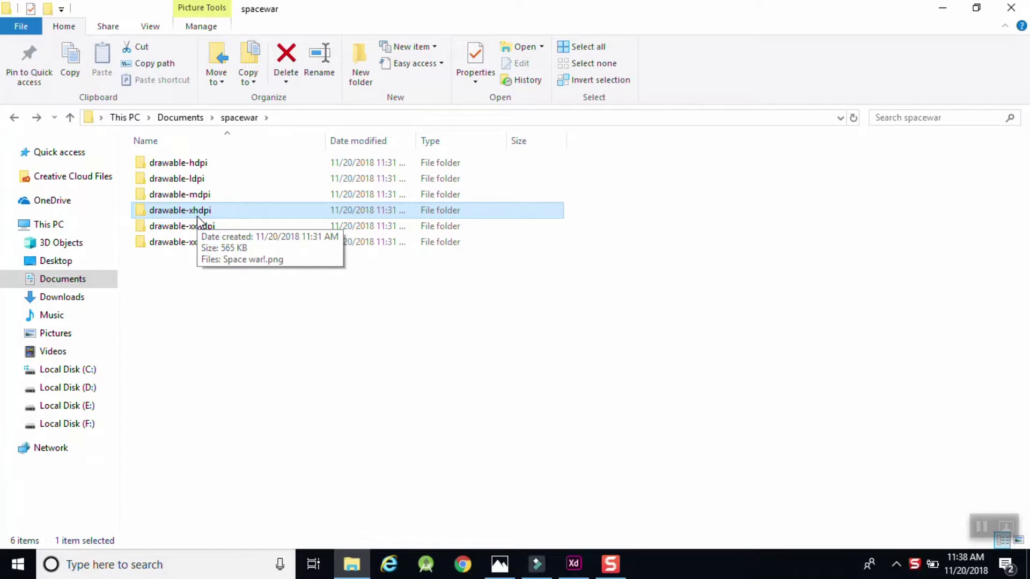
double_click(198, 179)
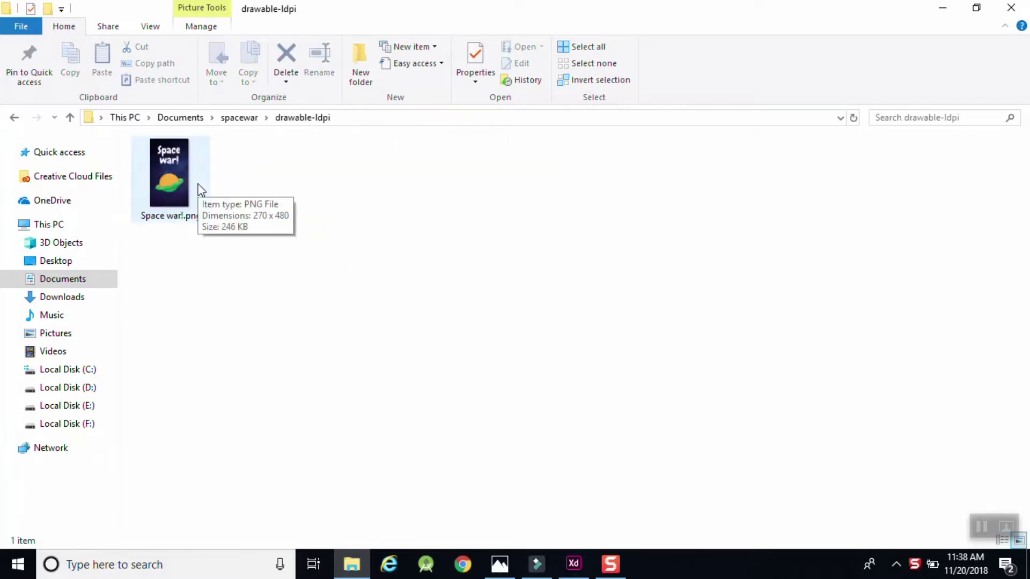
key(alt+Left)
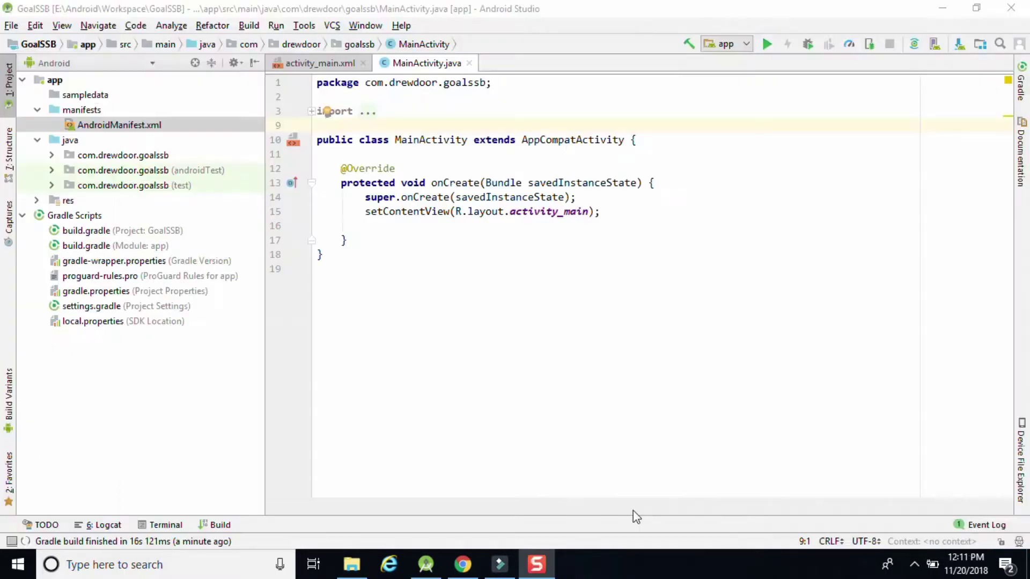
In the Android Studio project, expand the spacewar image group under res/drawable and view the hdpi version of spacewar.png.
click(633, 198)
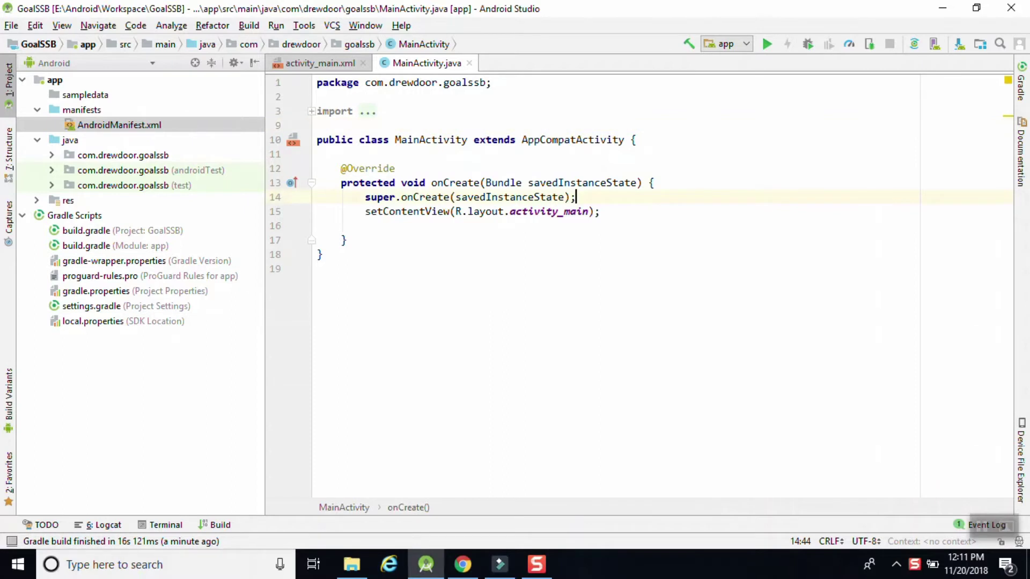
click(37, 200)
click(52, 216)
click(64, 261)
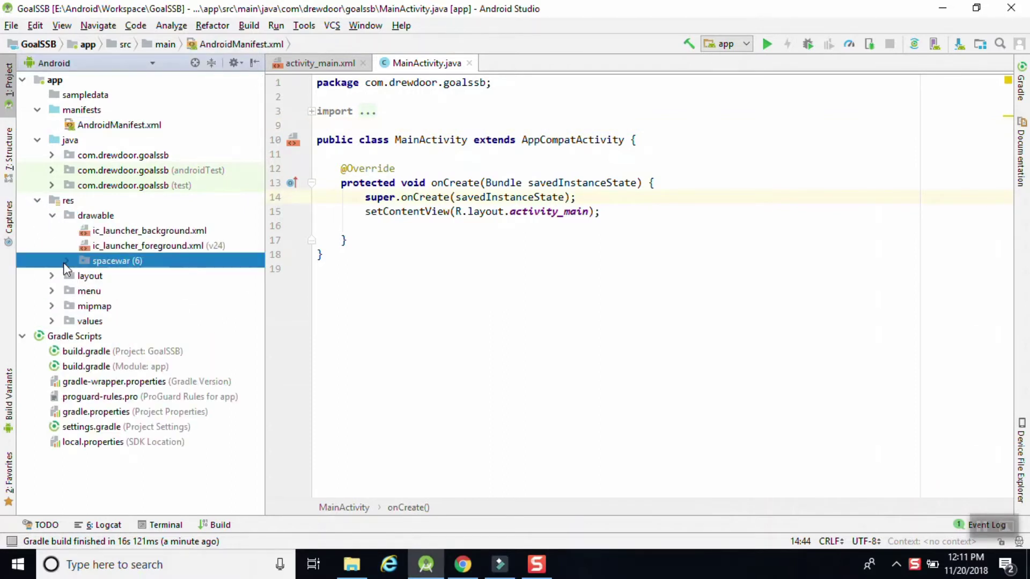
click(67, 261)
double_click(142, 277)
scroll(664, 306, down, 5)
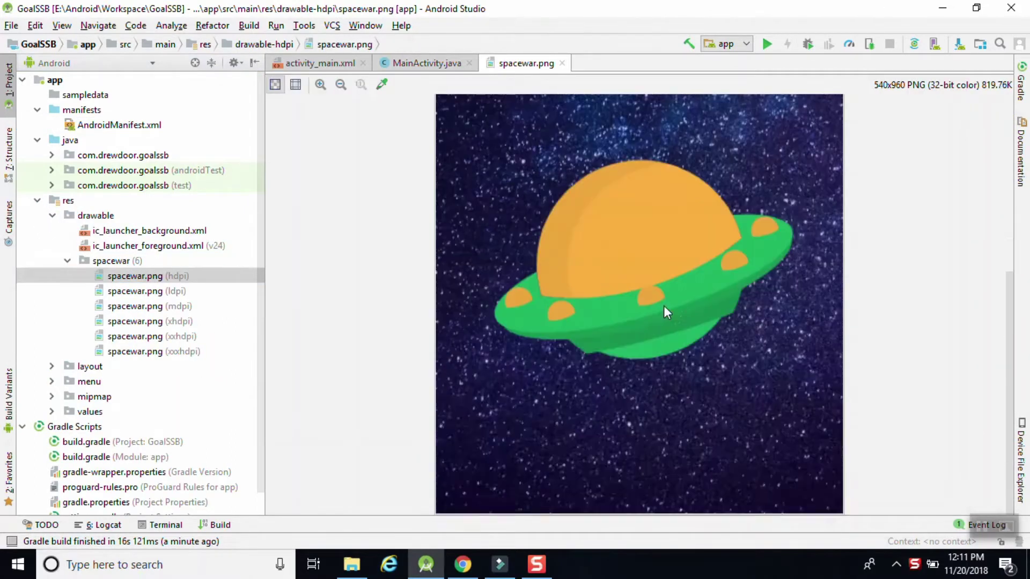
View the xhdpi version of spacewar.png, close it and bring up the activity_main.xml layout.
scroll(664, 306, up, 5)
click(563, 63)
double_click(142, 321)
scroll(632, 326, down, 5)
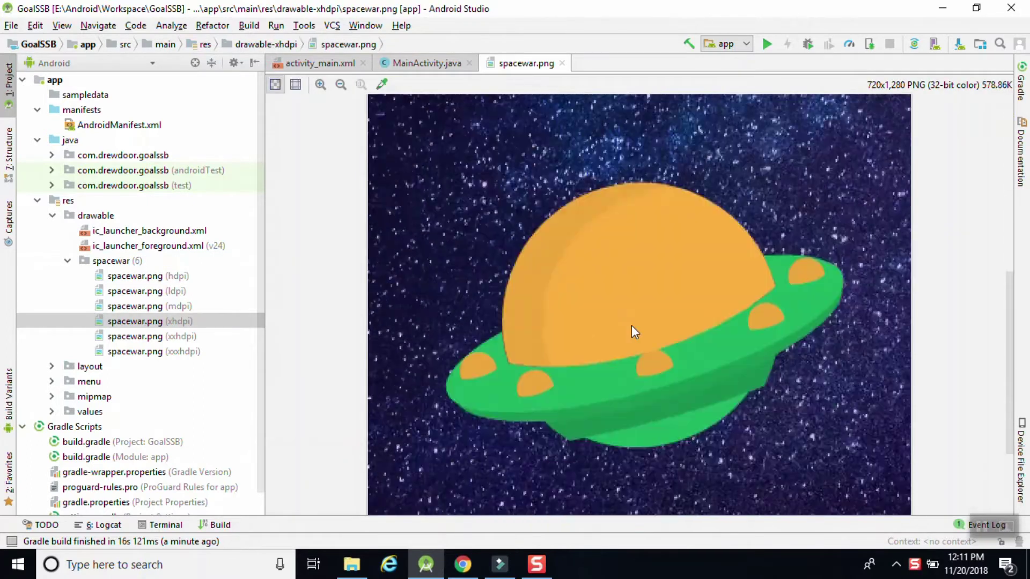
scroll(632, 325, up, 5)
click(562, 63)
click(314, 63)
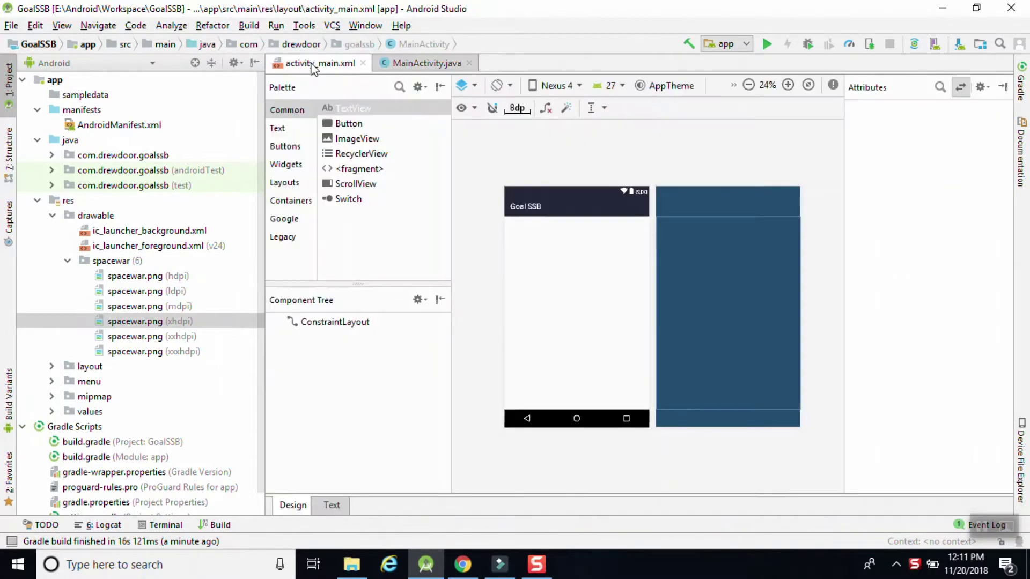
Set the ConstraintLayout background to the project drawable space-war and check the attribute in the layout's XML.
click(317, 323)
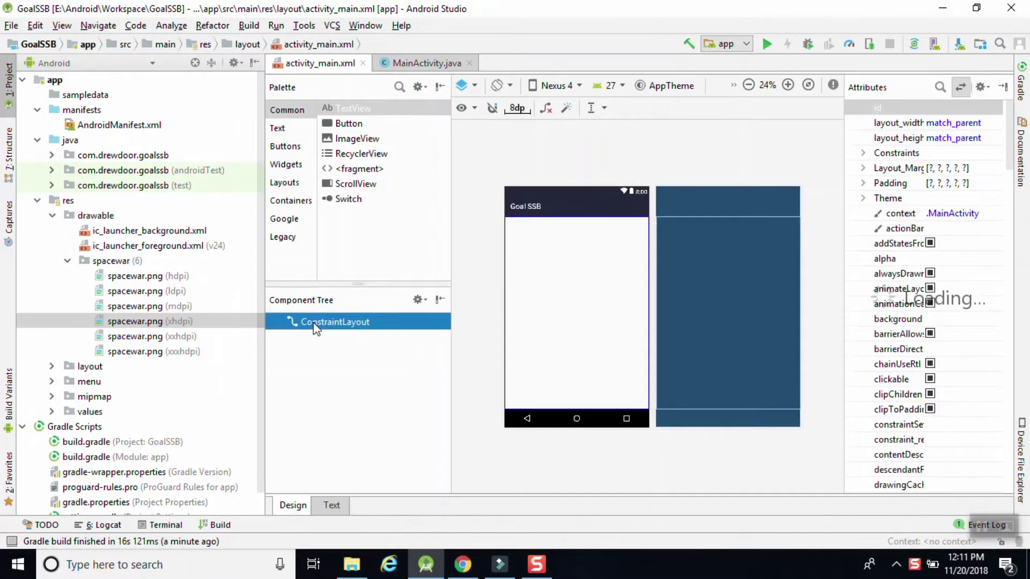
click(902, 319)
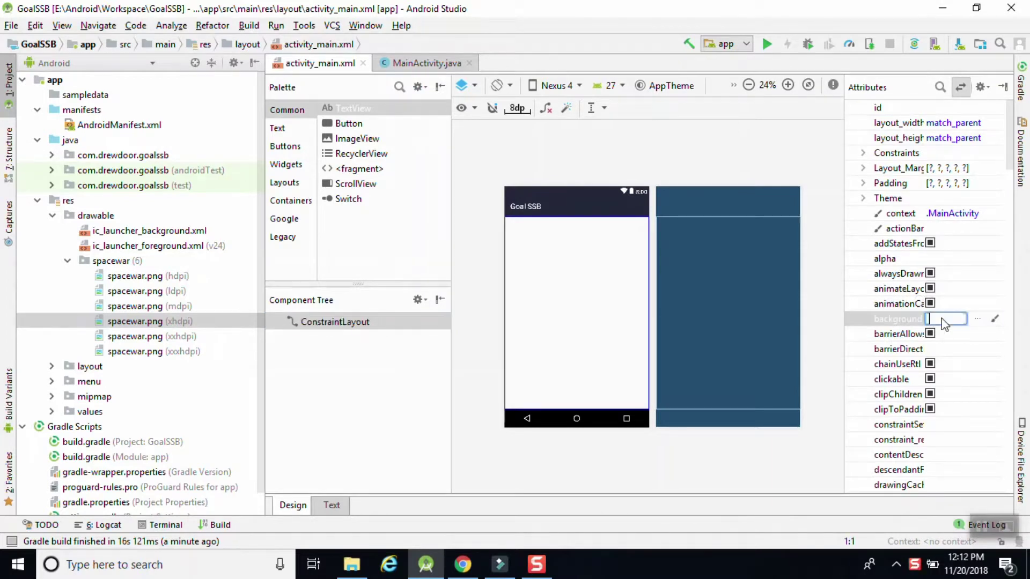
click(972, 322)
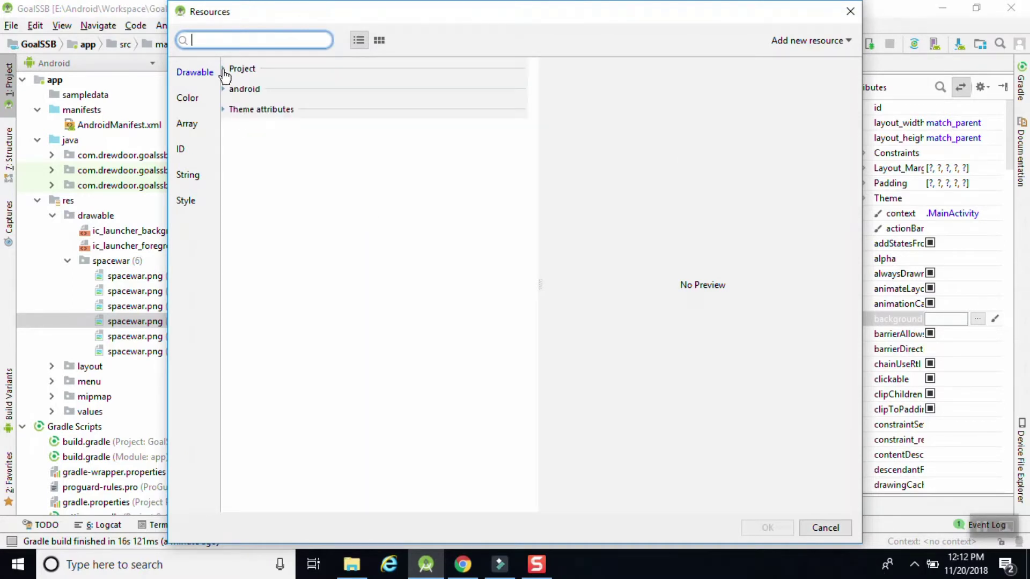
click(224, 69)
click(281, 225)
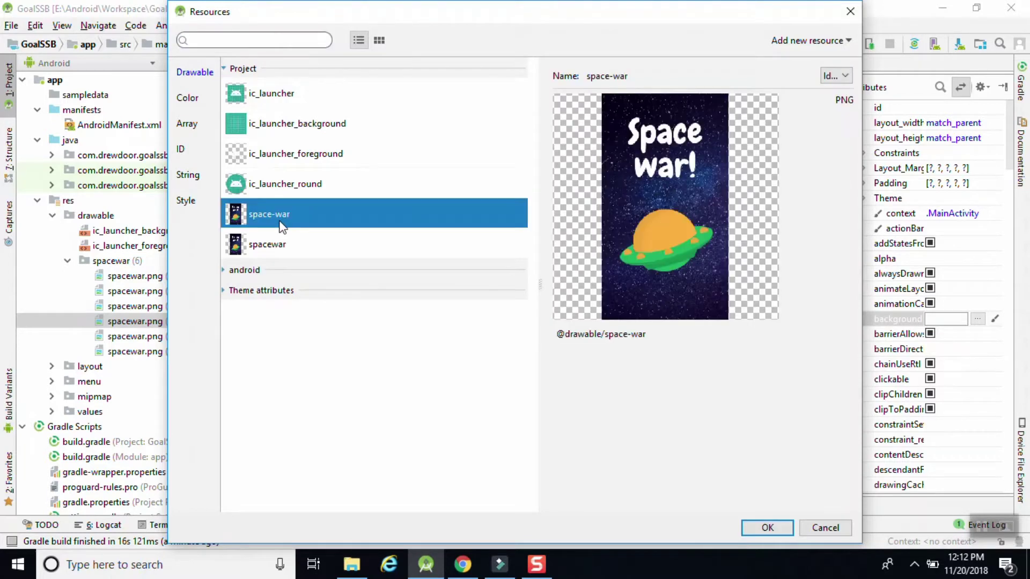
click(767, 529)
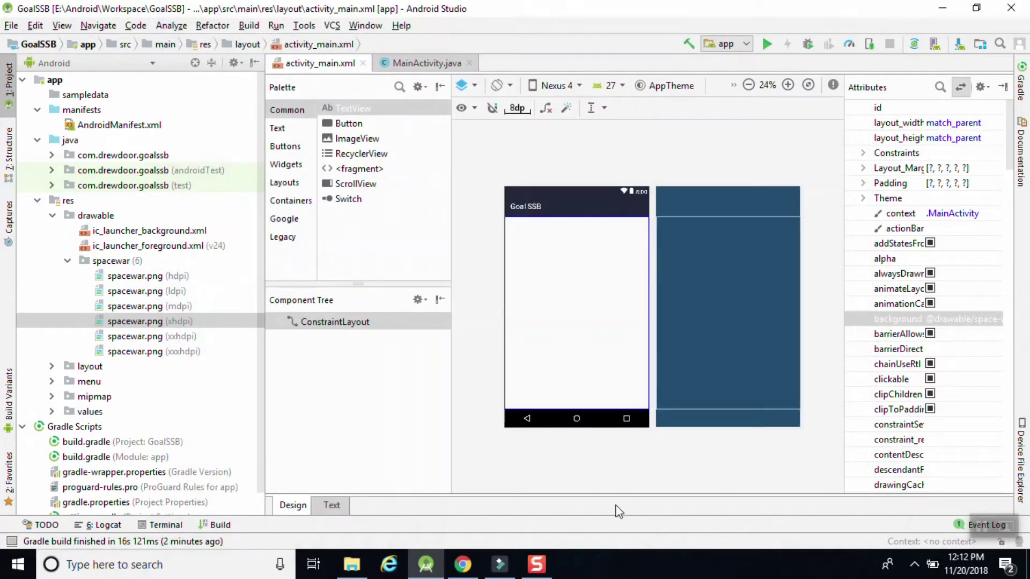
click(332, 506)
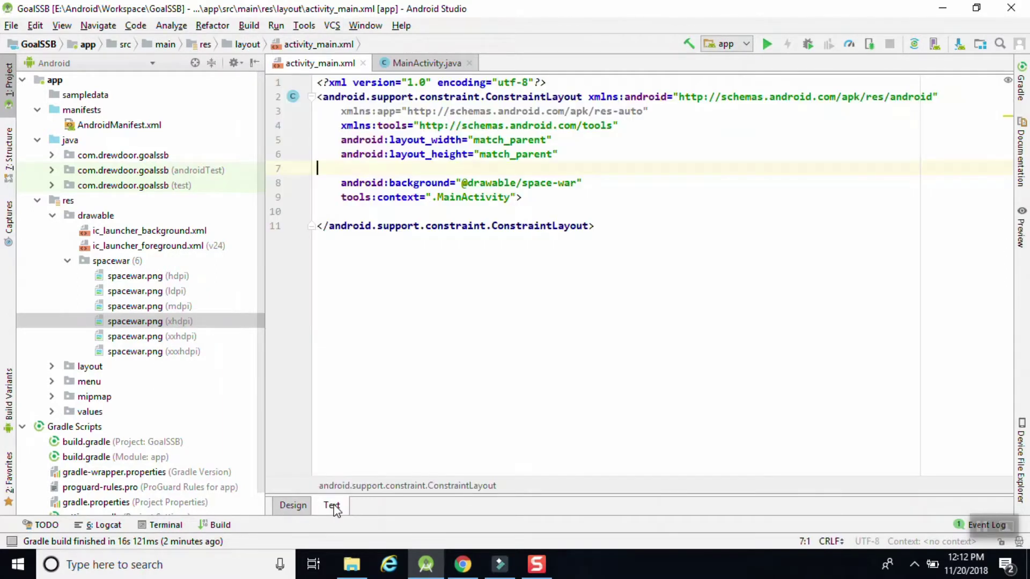
click(292, 505)
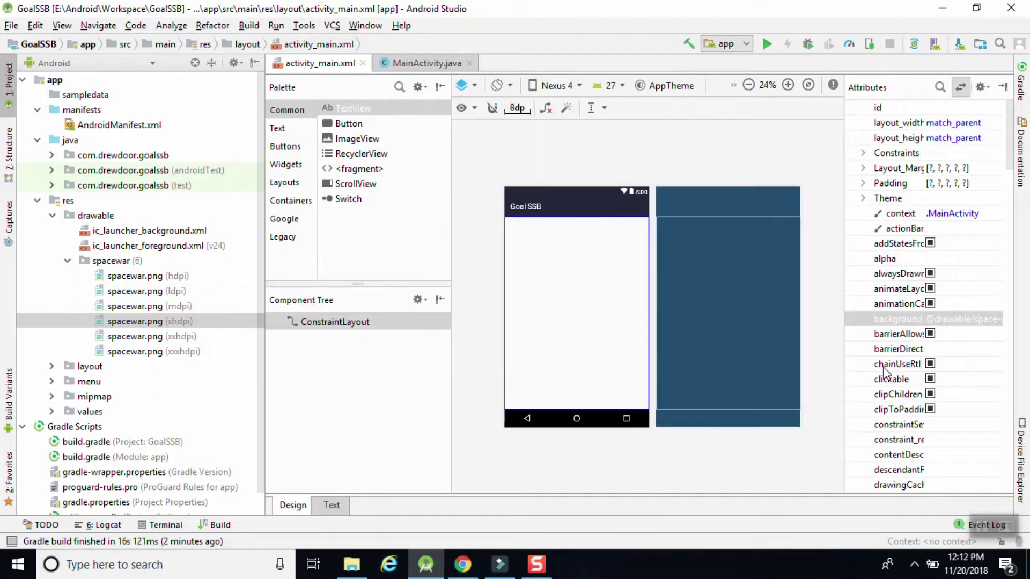
Set the ConstraintLayout background to the project drawable spacewar and collapse the drawable folder in the project tree.
click(988, 319)
click(979, 320)
click(223, 68)
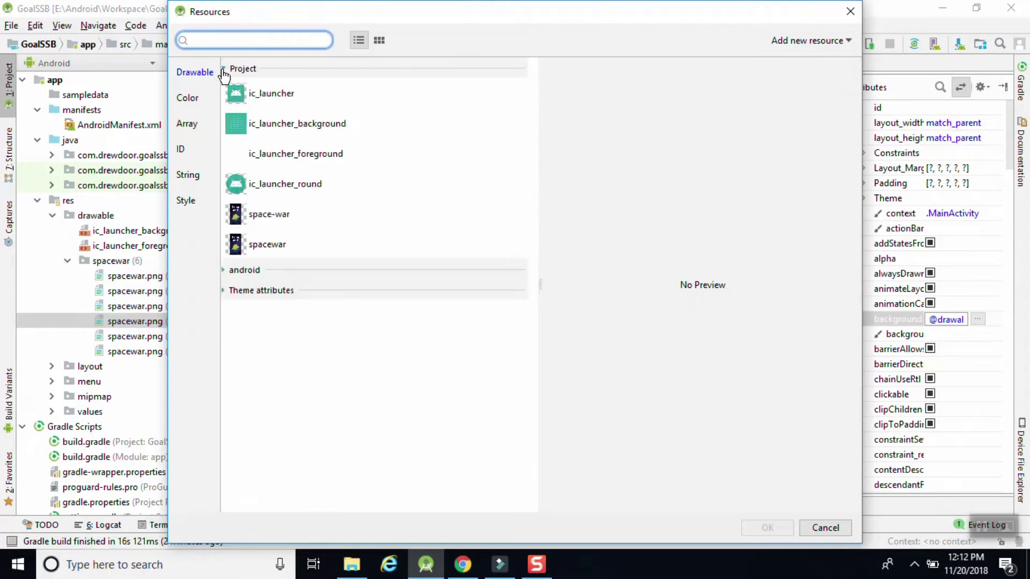
click(263, 244)
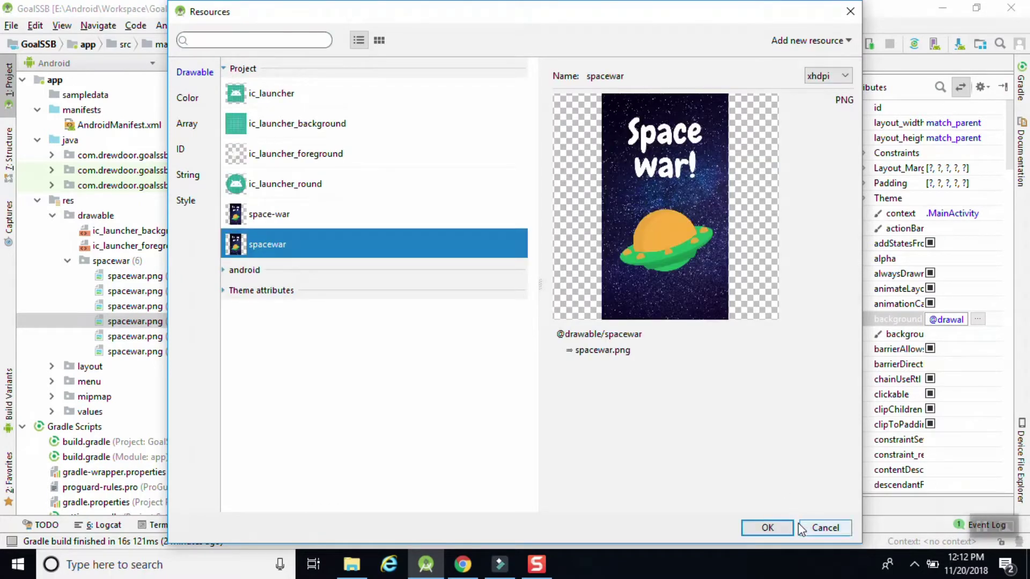
click(773, 526)
click(633, 116)
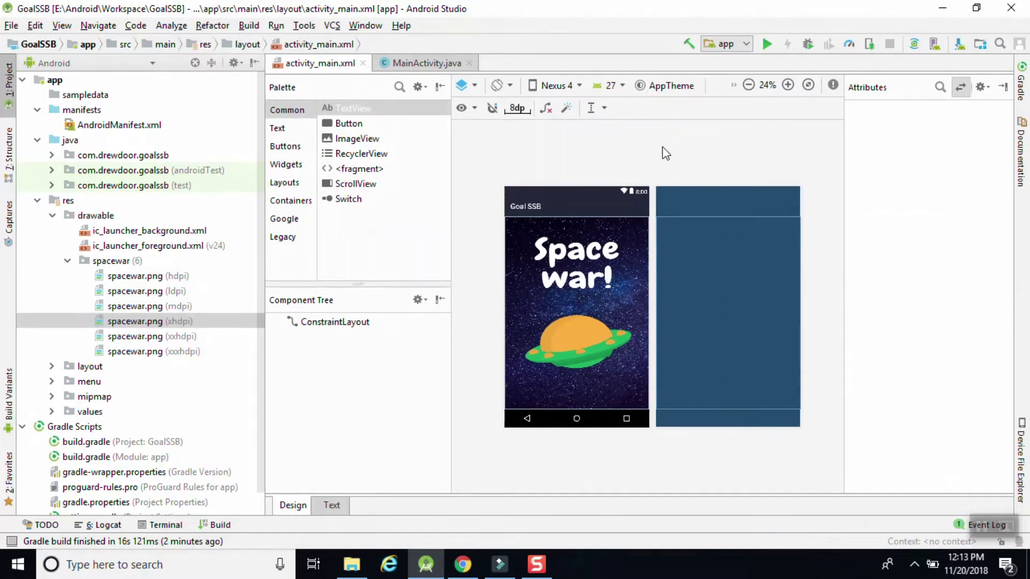
click(67, 261)
click(52, 215)
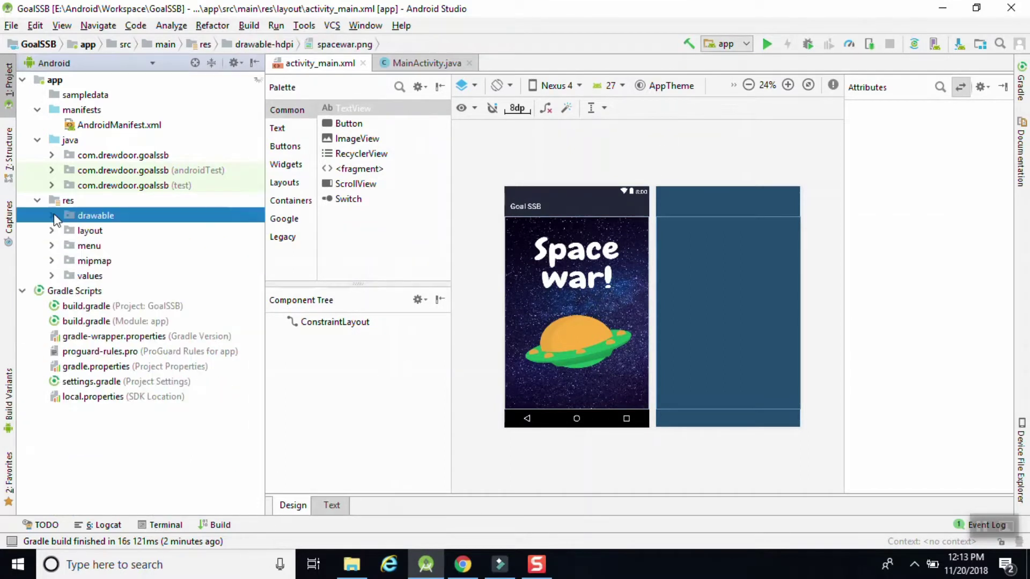
In MainActivity.java, add a requestWindowFeature() call in onCreate, one blank line below setContentView.
click(426, 63)
click(643, 217)
key(Return)
key(Return)
text(reque)
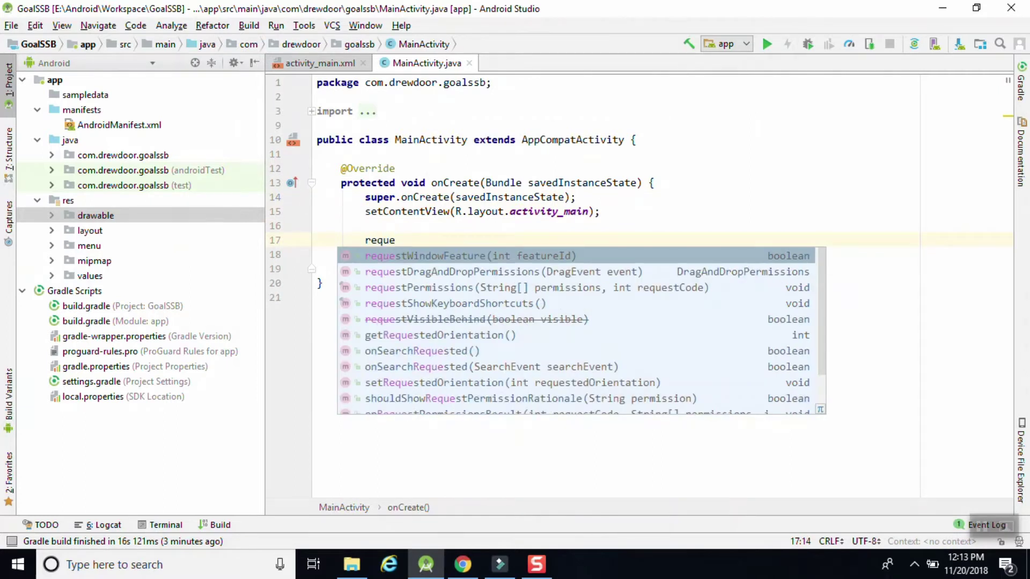
key(Return)
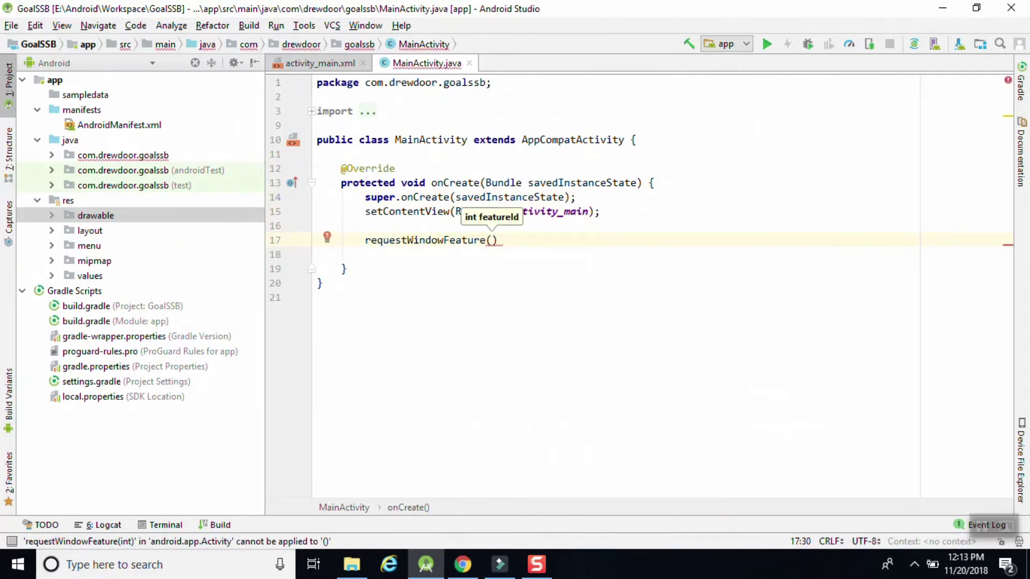
Pass Window.FEATURE_NO_TITLE as the argument of requestWindowFeature and end the statement with a semicolon.
text(wi)
key(BackSpace)
key(BackSpace)
text(Wind)
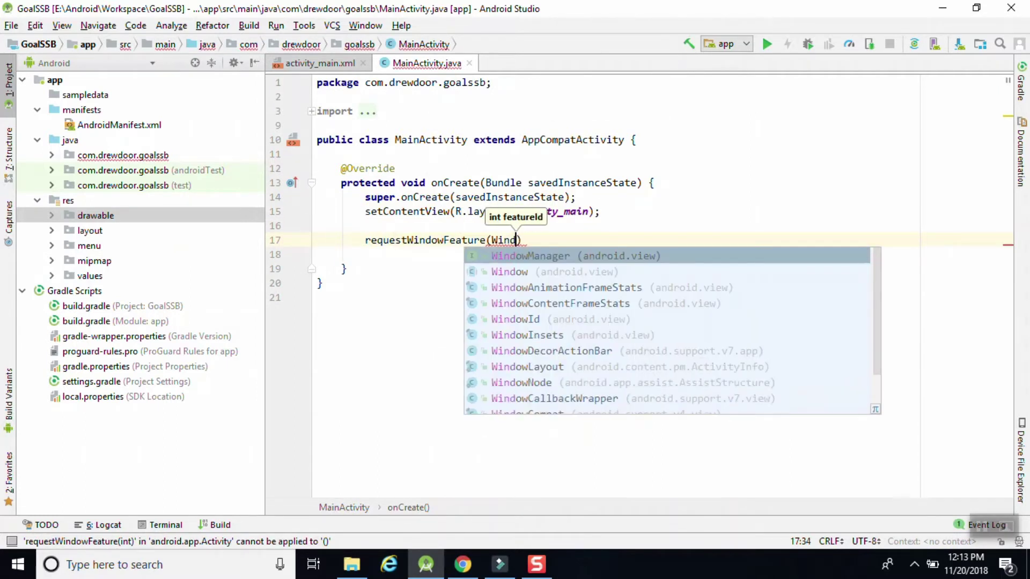
key(Down)
key(Return)
text(.)
key(Return)
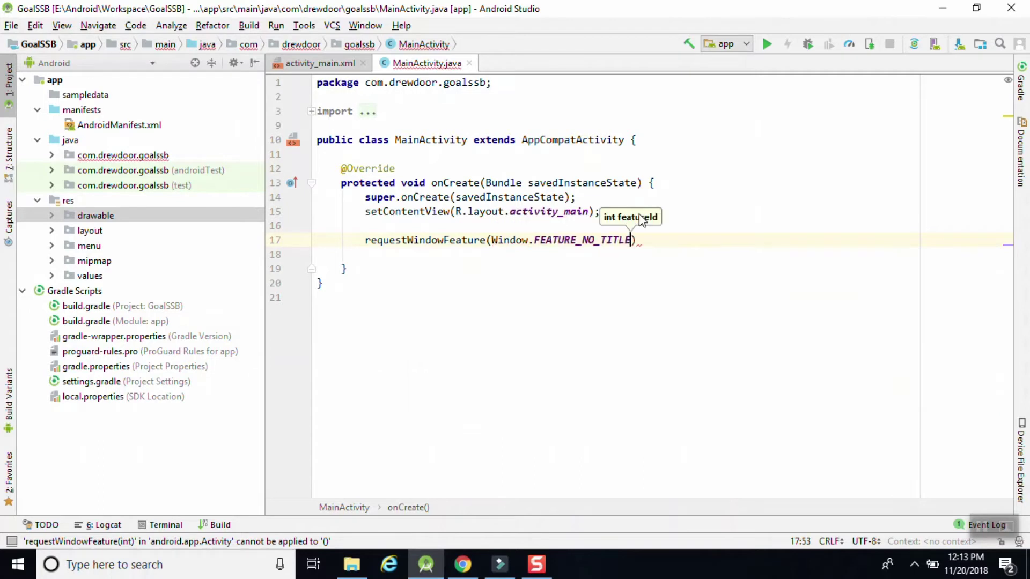
text();)
On the line below, add a getWindow().setFlags() call with WindowManager.LayoutParams.FLAG_FULLSCREEN as its first argument.
key(Return)
text(get)
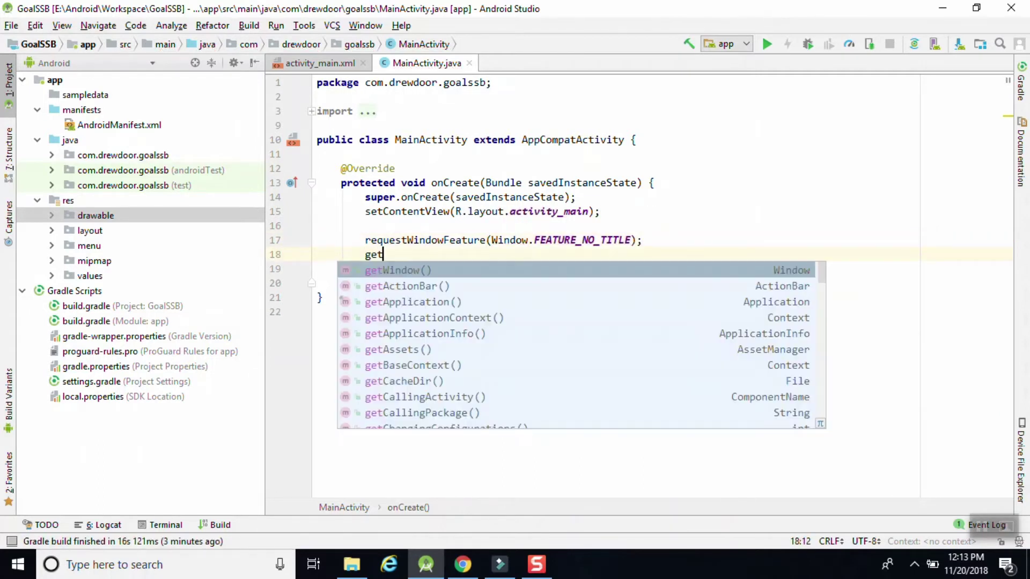
key(Return)
text(.)
key(Return)
text(Wind)
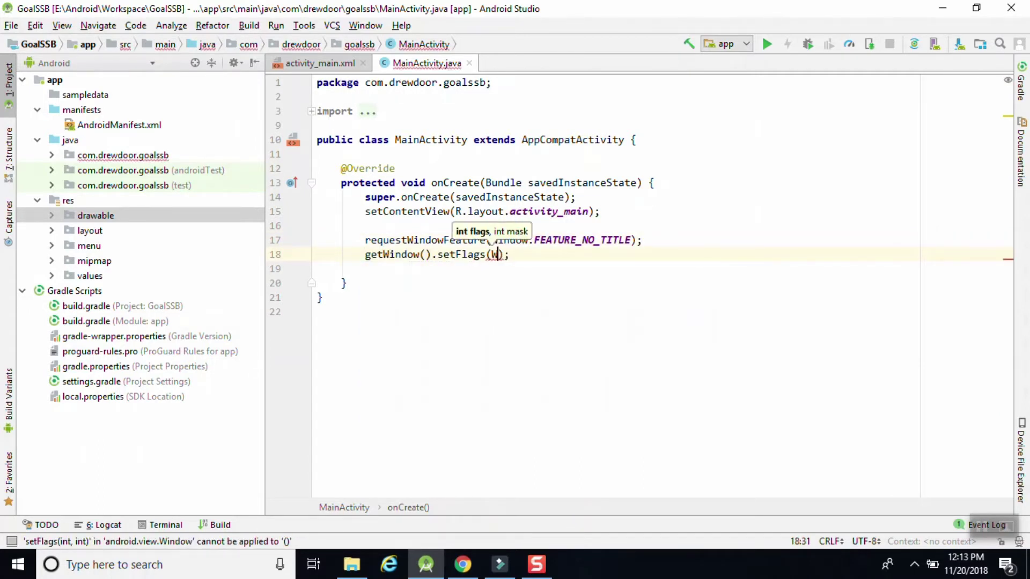
text(owManager.)
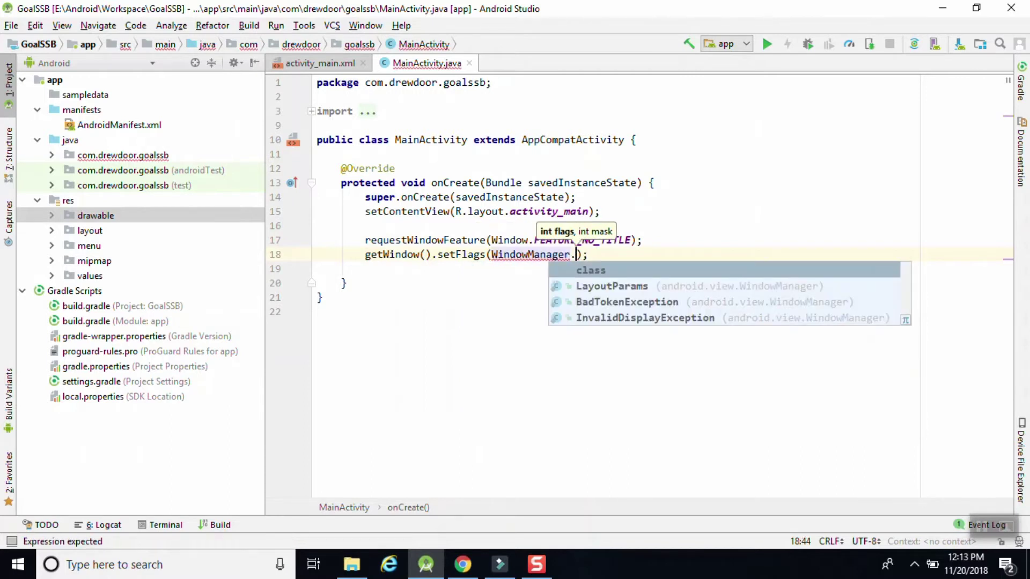
text(L)
key(Return)
text(.)
key(Return)
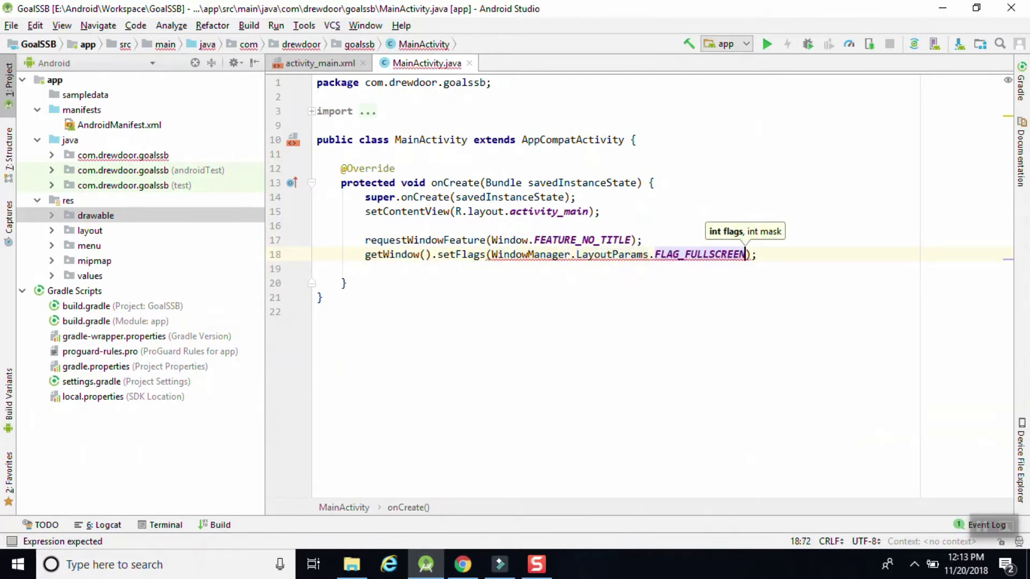
Add WindowManager.LayoutParams.FLAG_FULLSCREEN as the second (mask) argument of the setFlags call.
text(,wi)
key(BackSpace)
key(BackSpace)
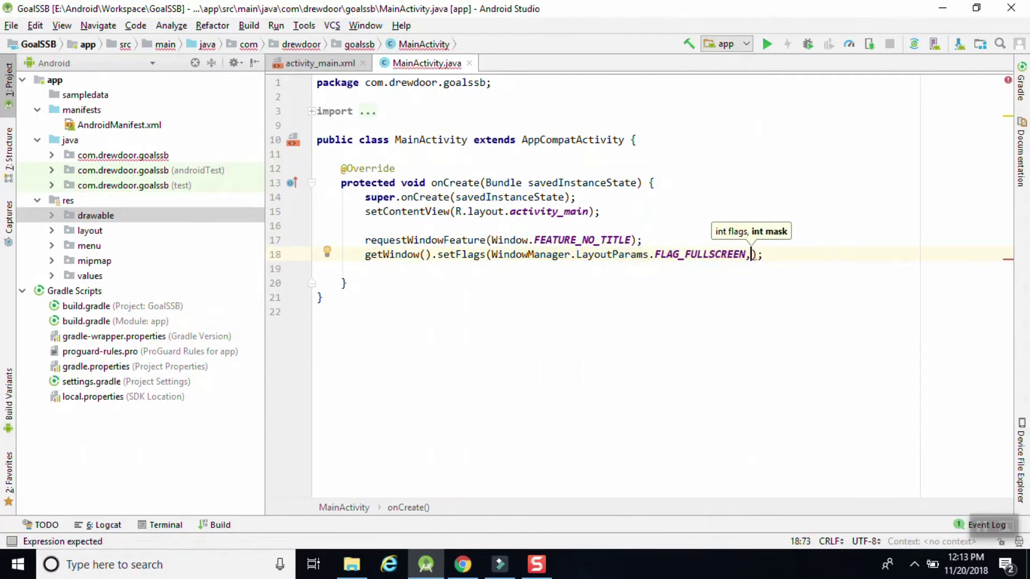
text(Win)
key(Return)
text(.)
key(Down)
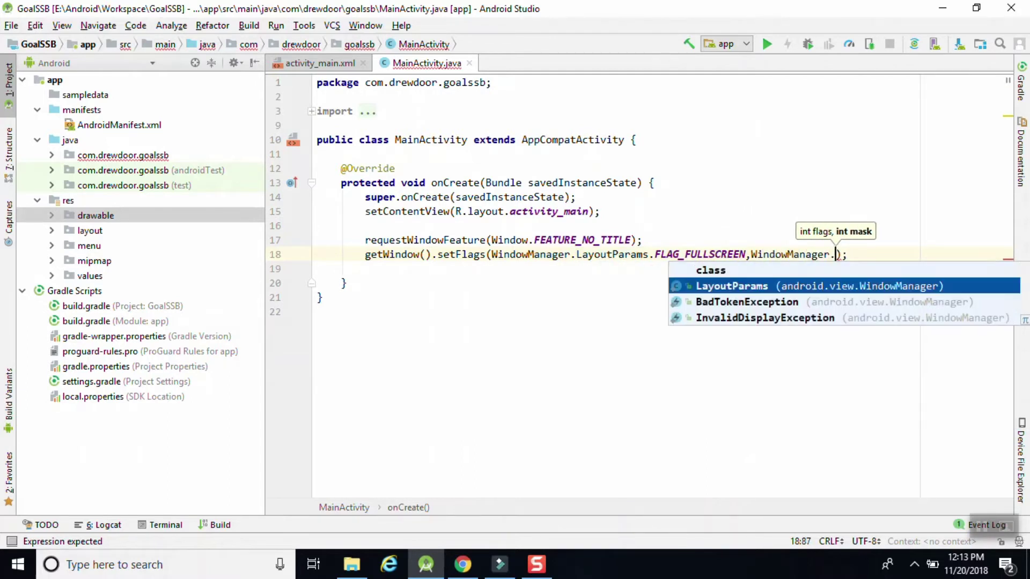
key(Return)
key(Return)
key(BackSpace)
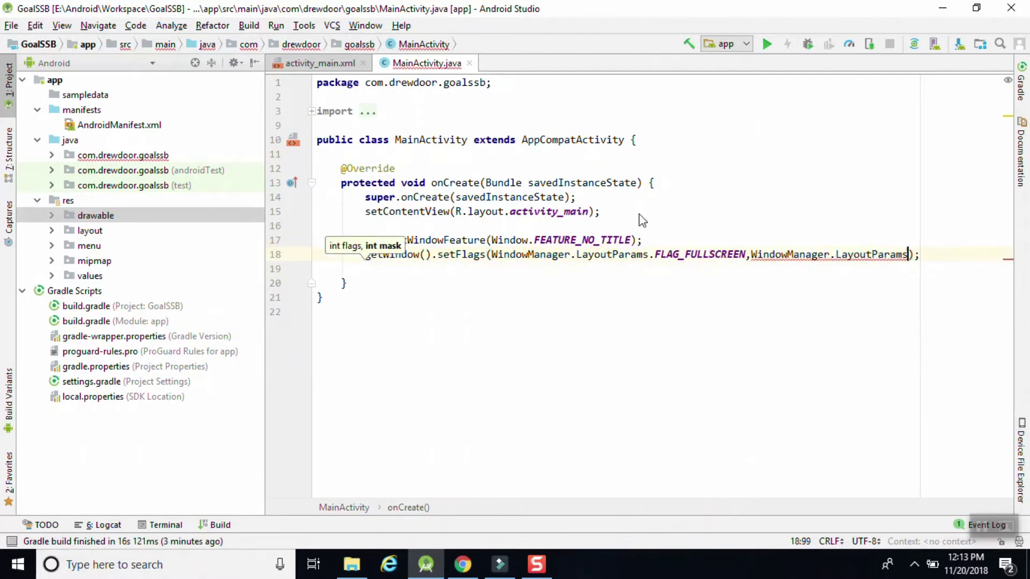
text(.Fla)
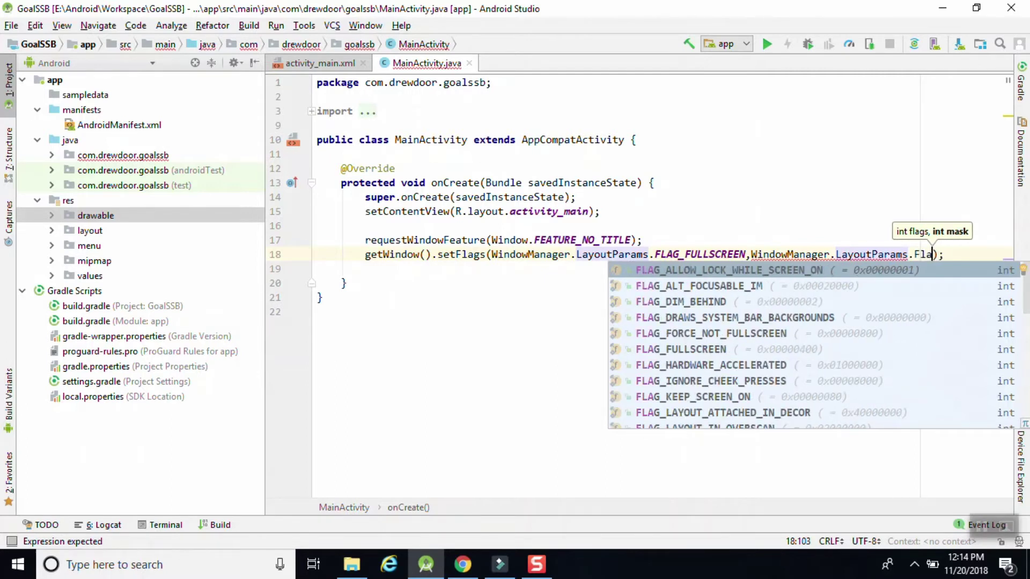
key(BackSpace)
text(AG_)
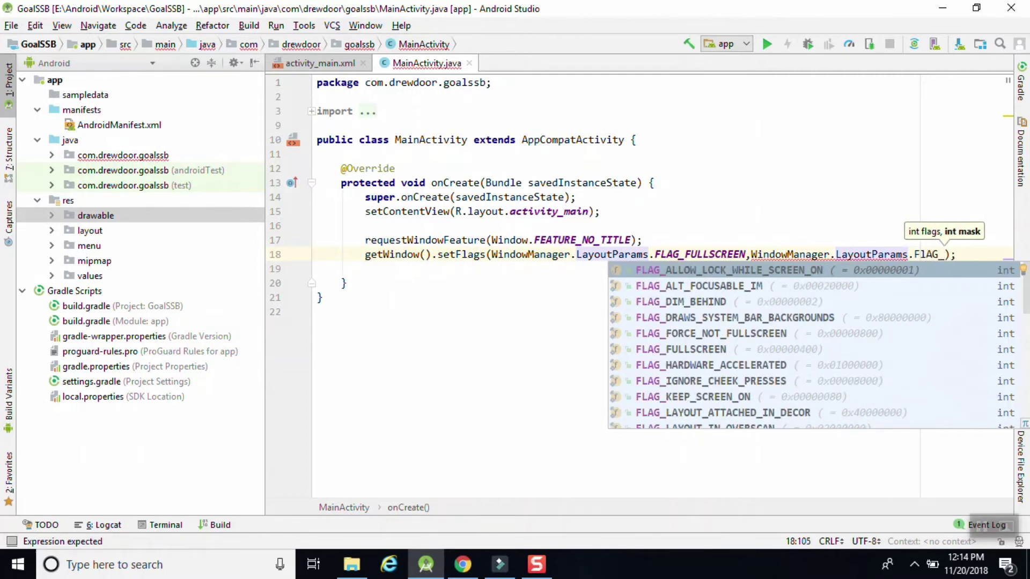
key(Down)
key(Down)
key(Down)
key(Down)
key(Down)
key(Return)
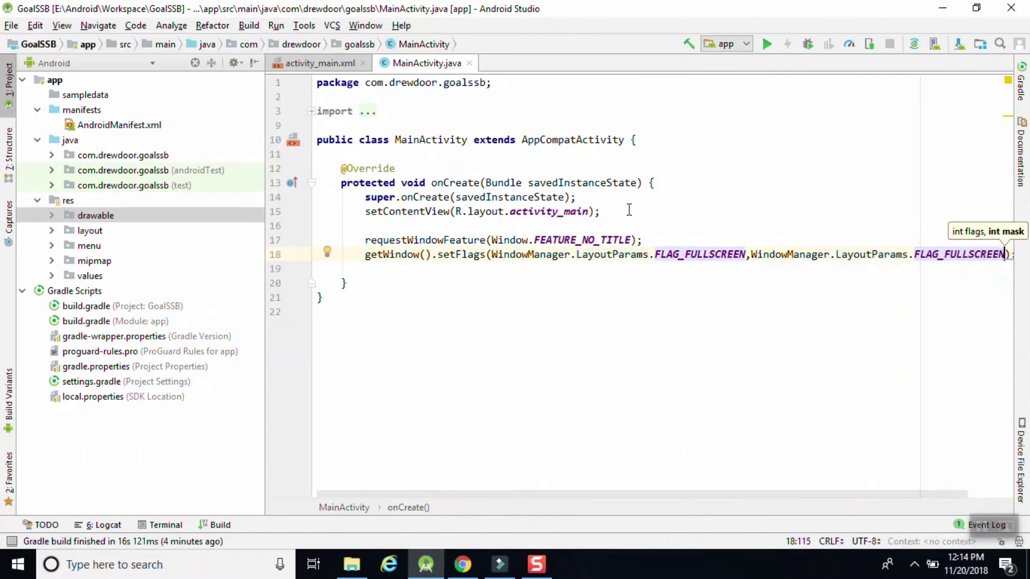
Break the setFlags call so its second argument sits on its own line, and add blank lines below the statement.
click(754, 253)
key(Return)
click(787, 273)
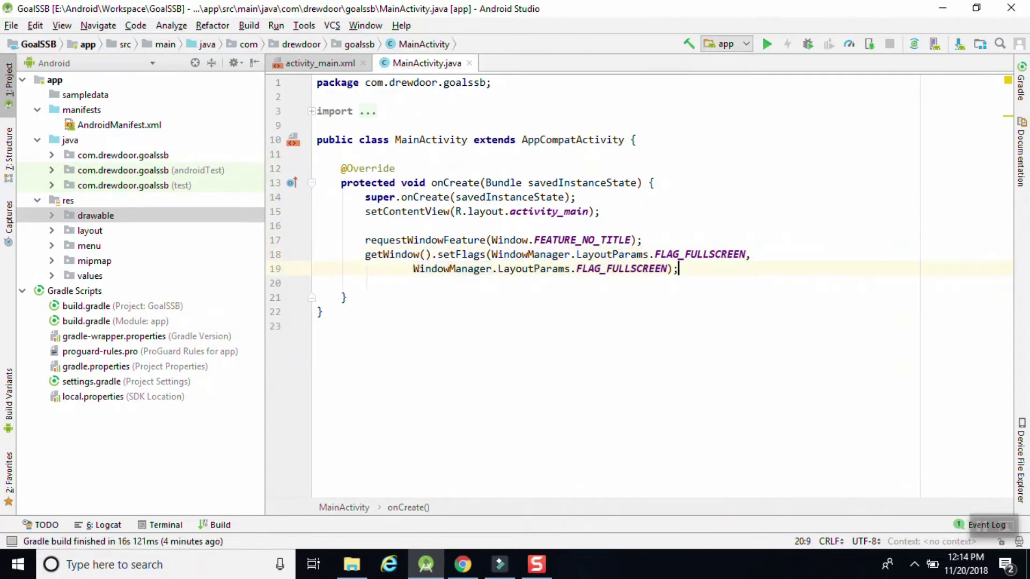
key(Return)
key(Return)
key(Return)
Create an empty activity named HomeActivity with layout activity_home in the com.drewdoor.goalssb package, and hide the build output.
click(51, 155)
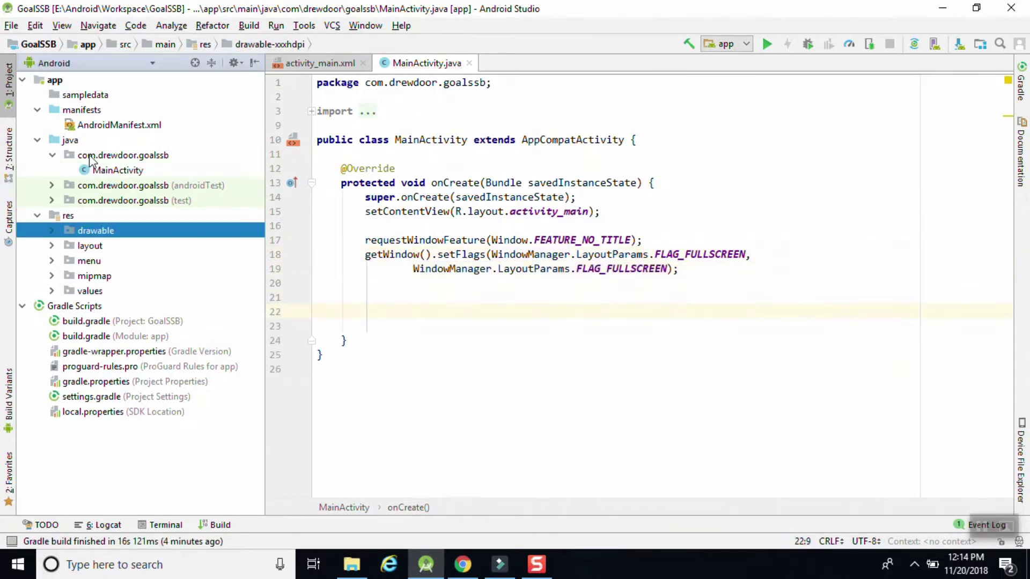
right_click(91, 155)
mouse_move(226, 81)
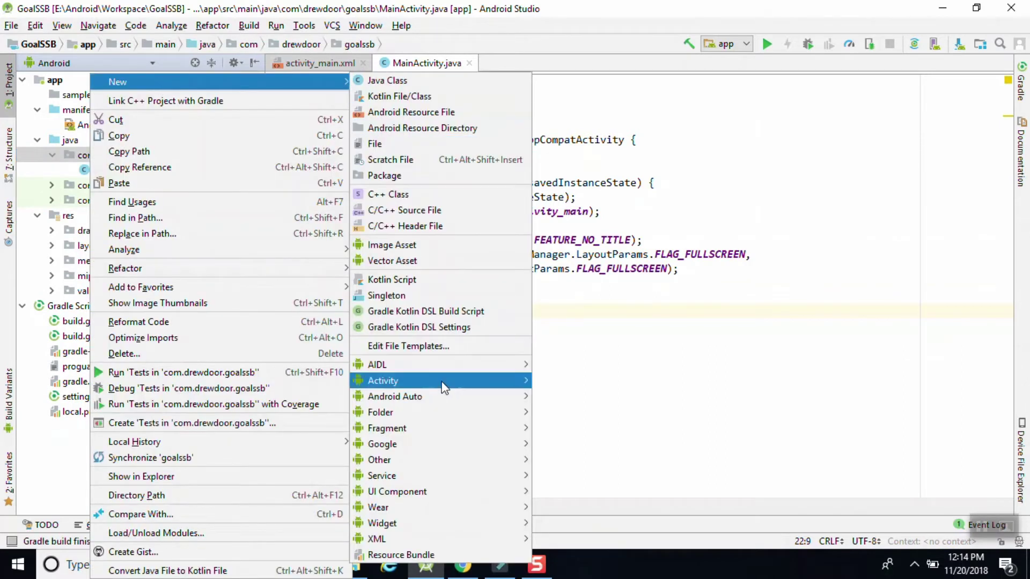
mouse_move(444, 381)
click(601, 271)
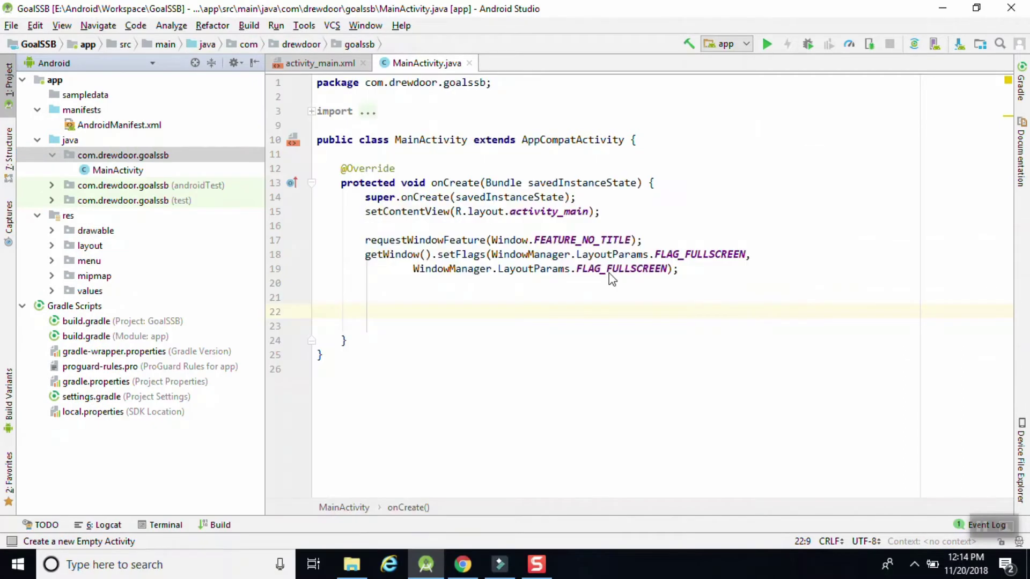
text(HomeActivity)
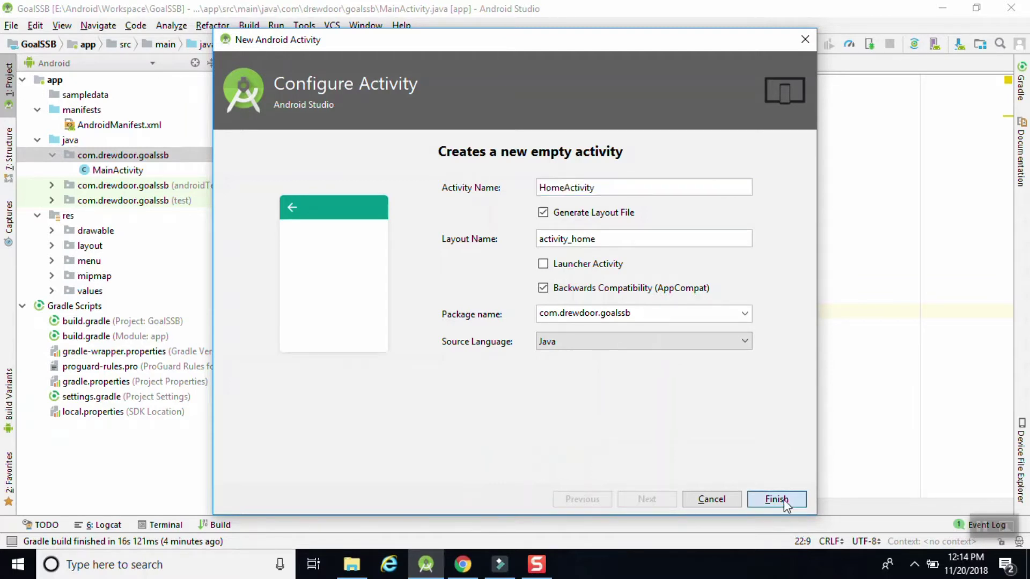
click(782, 499)
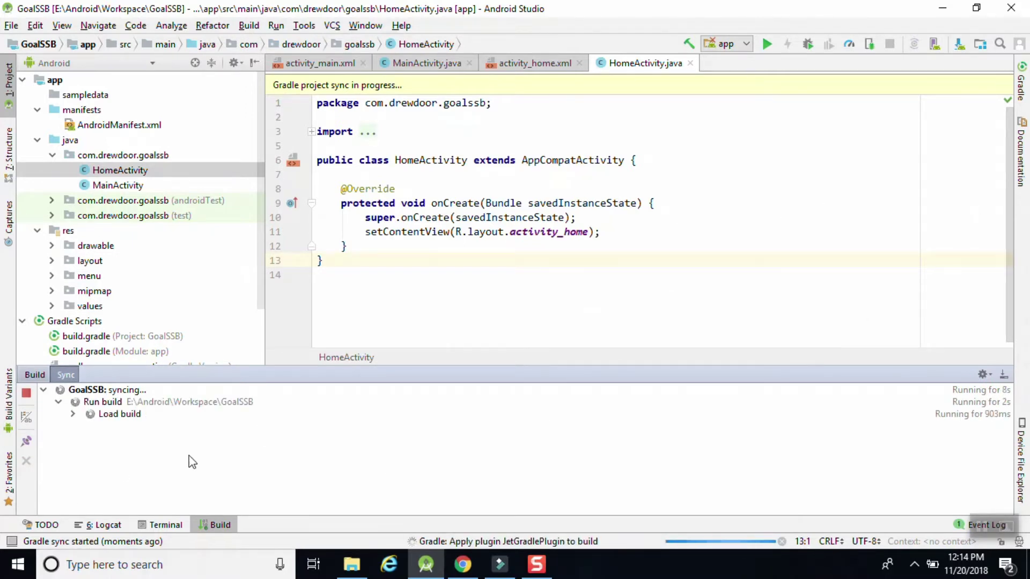
click(1003, 374)
Open MainActivity.java and place the cursor on a blank line below the setFlags call in onCreate.
double_click(118, 186)
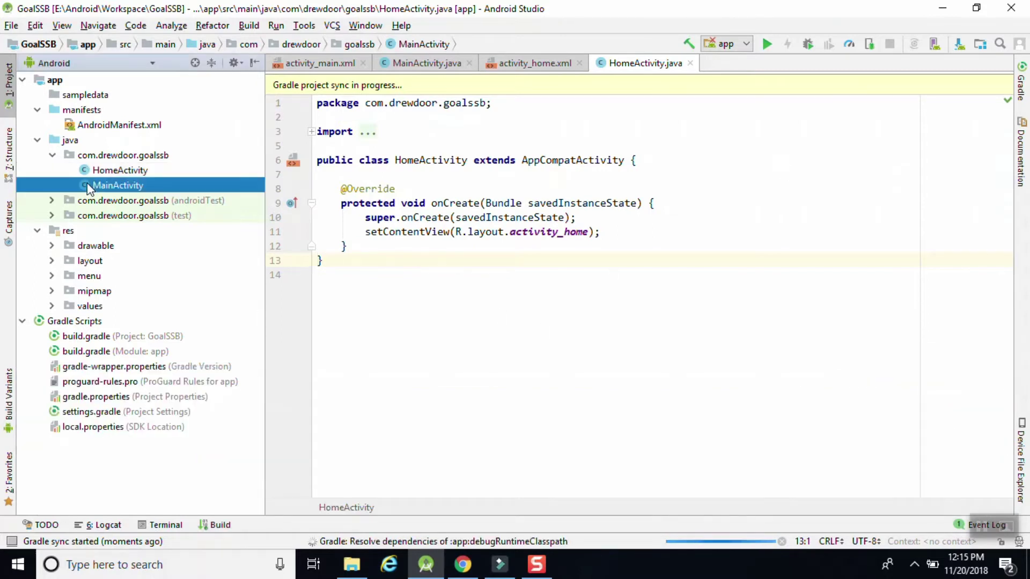
click(384, 317)
key(Return)
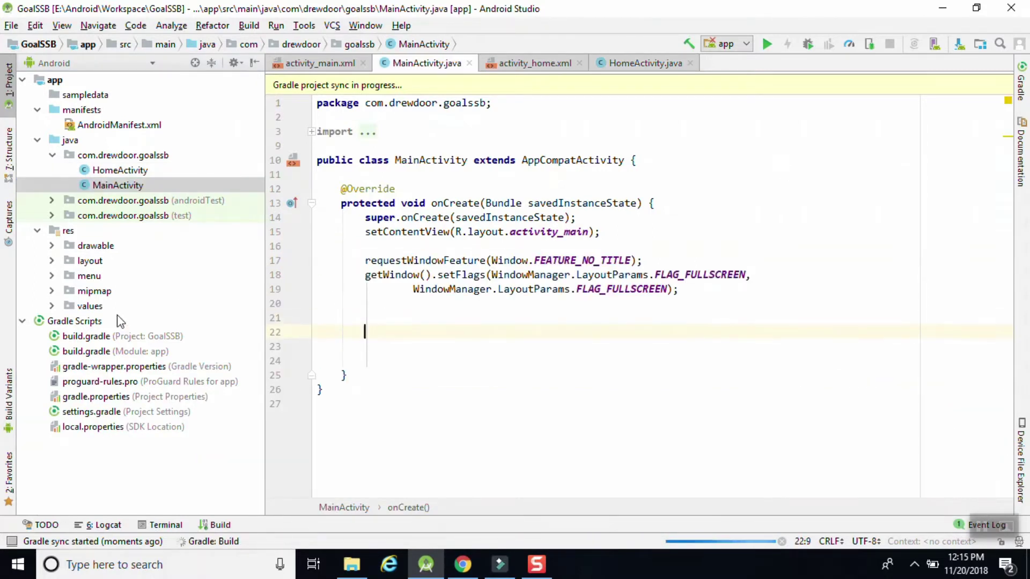
Open the activity_home.xml layout from the project's res/layout folder.
click(52, 261)
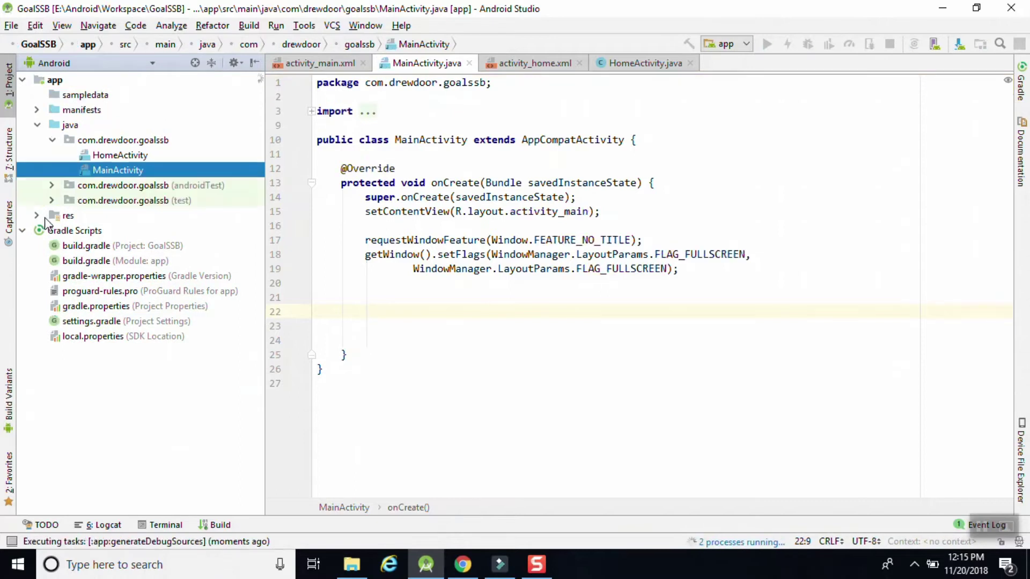
click(37, 215)
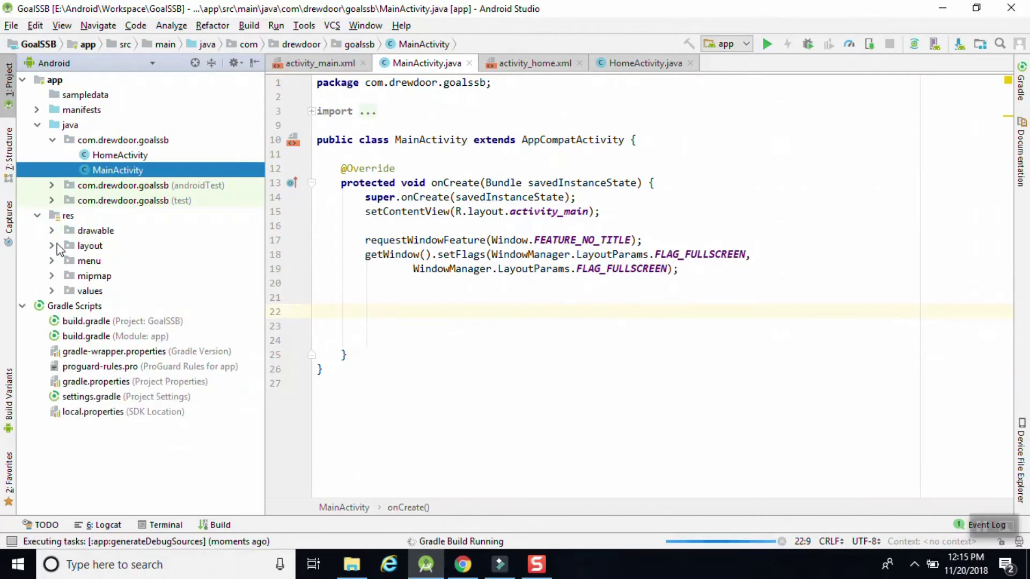
double_click(88, 245)
double_click(124, 262)
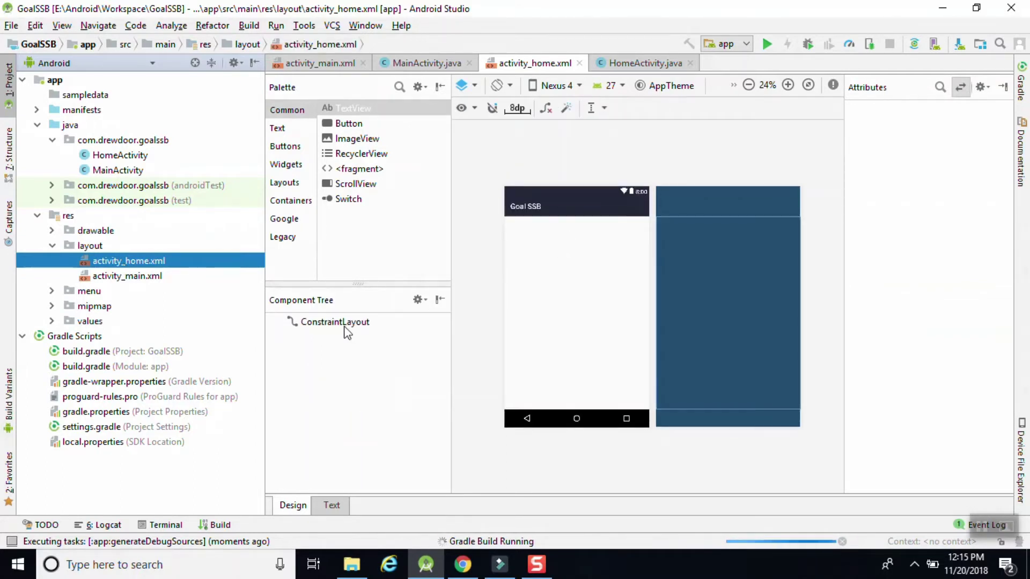
Add a TextView at the centre of the home layout and constrain it to all four edges of the parent ConstraintLayout.
click(337, 323)
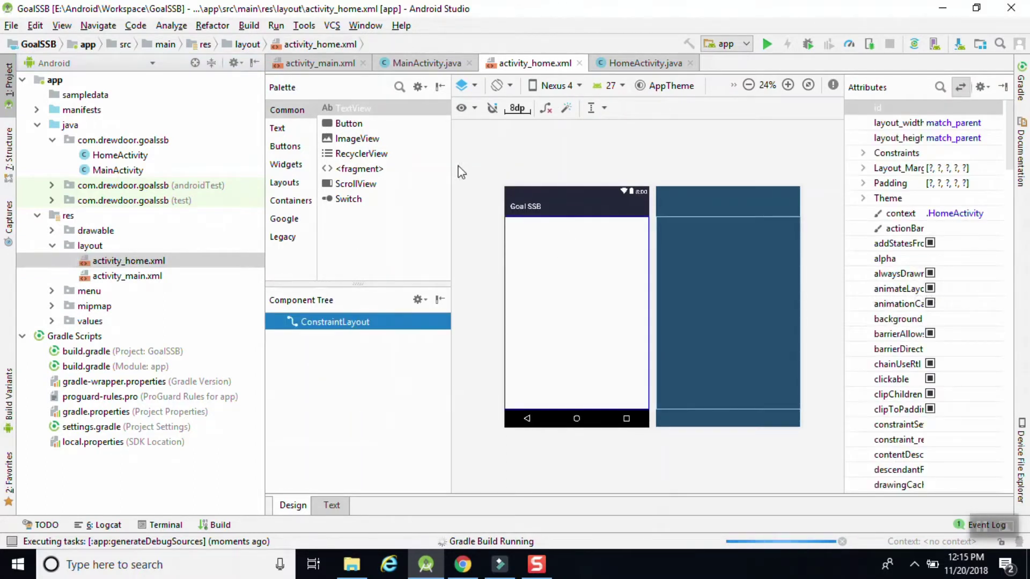
drag(460, 171, 507, 304)
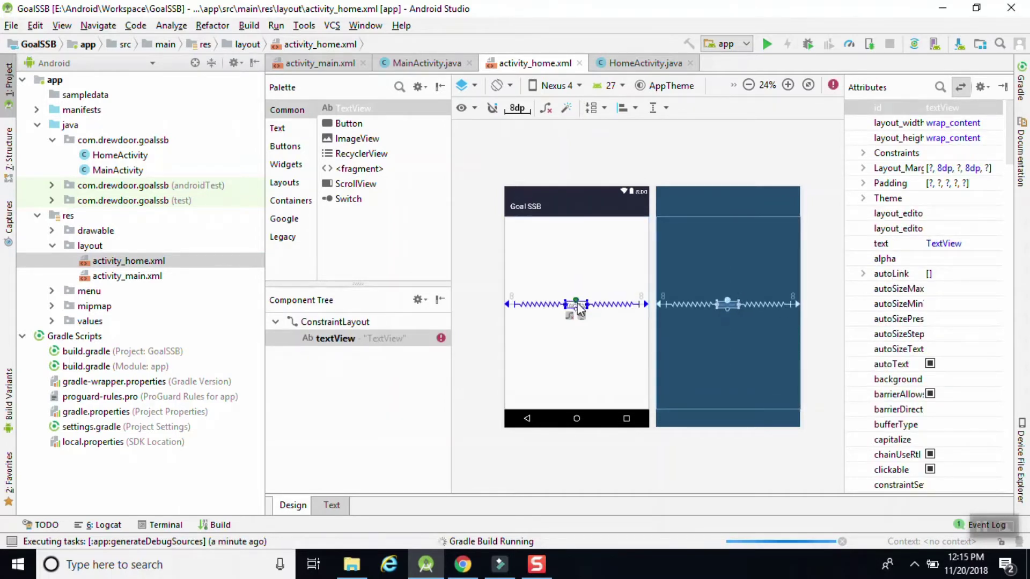
drag(576, 300, 572, 209)
drag(576, 310, 587, 408)
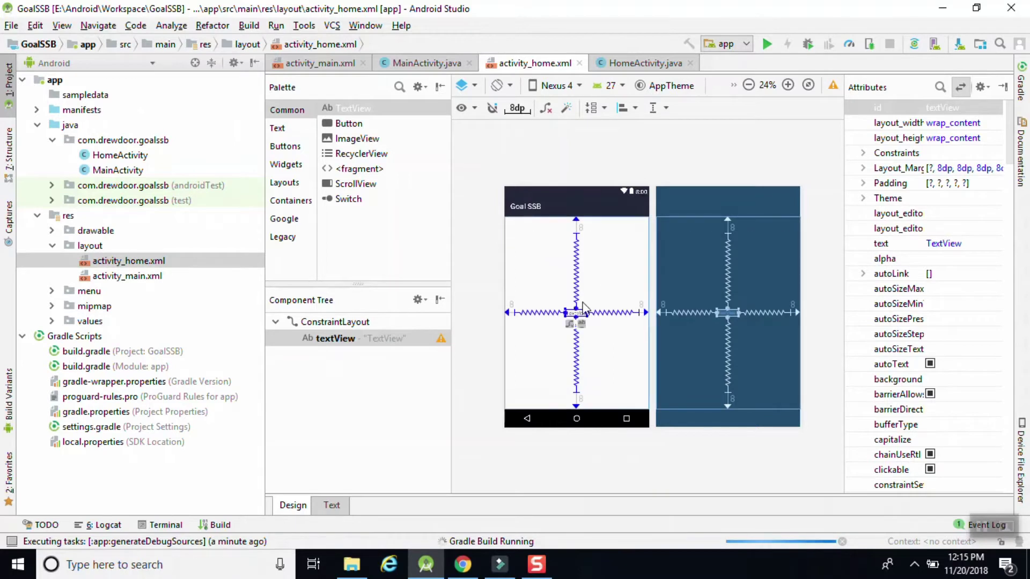
Set the TextView's text to "I am the second page".
click(946, 244)
text(second pa)
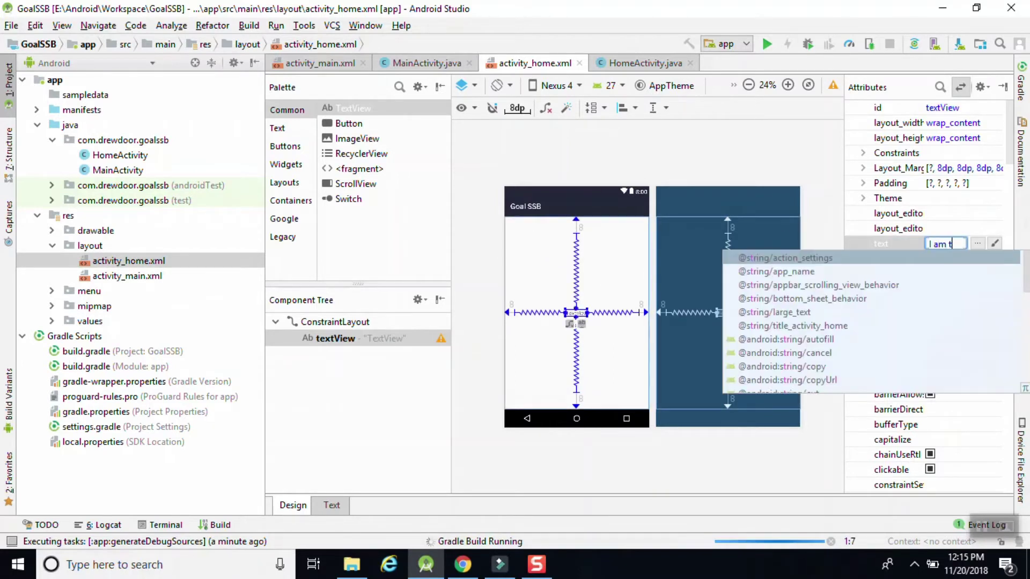
text(ge)
key(Return)
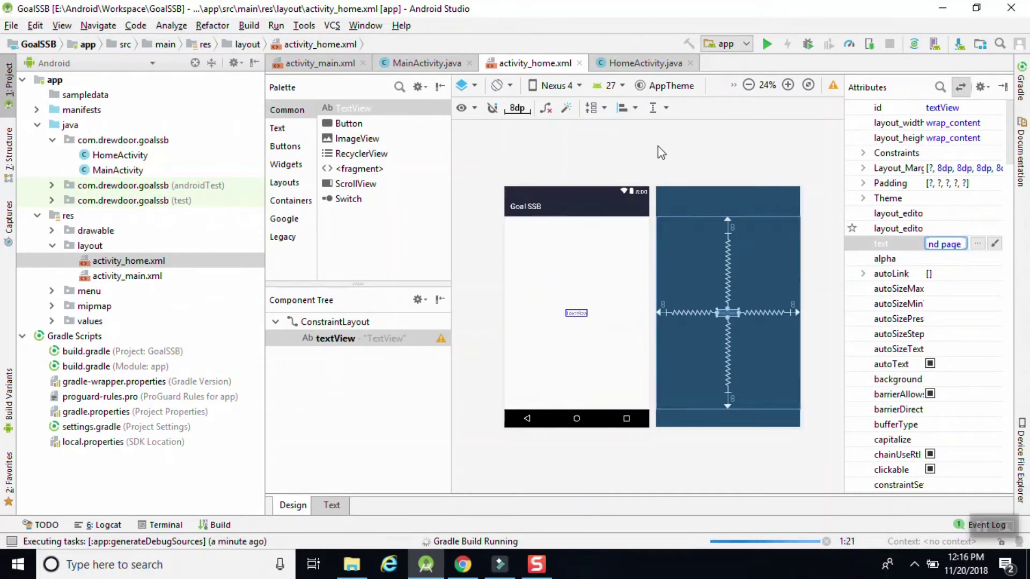
click(661, 152)
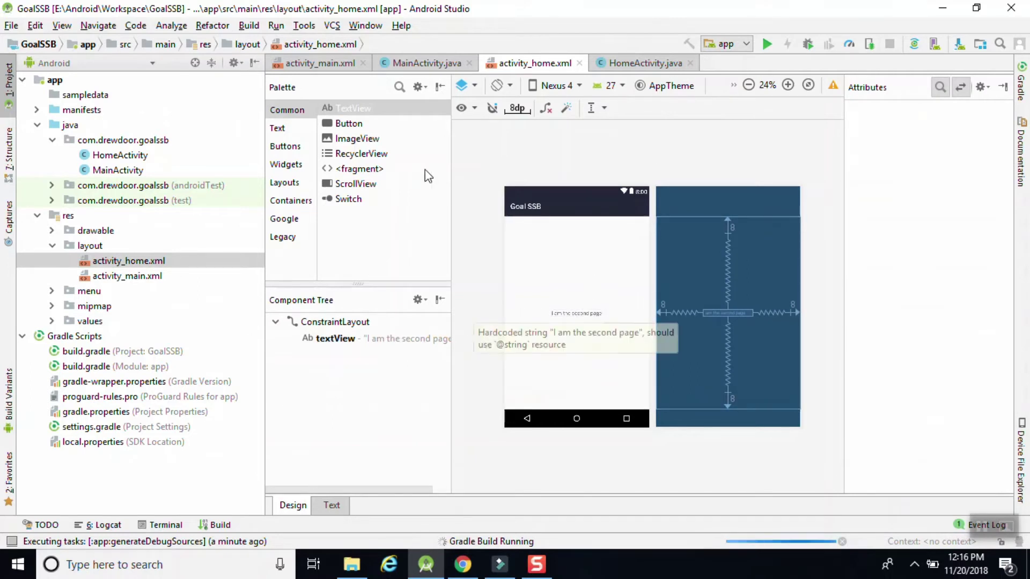
In MainActivity's onCreate, below the setFlags call, write new Thread(new Runnable()) with a generated, empty run() method.
double_click(118, 170)
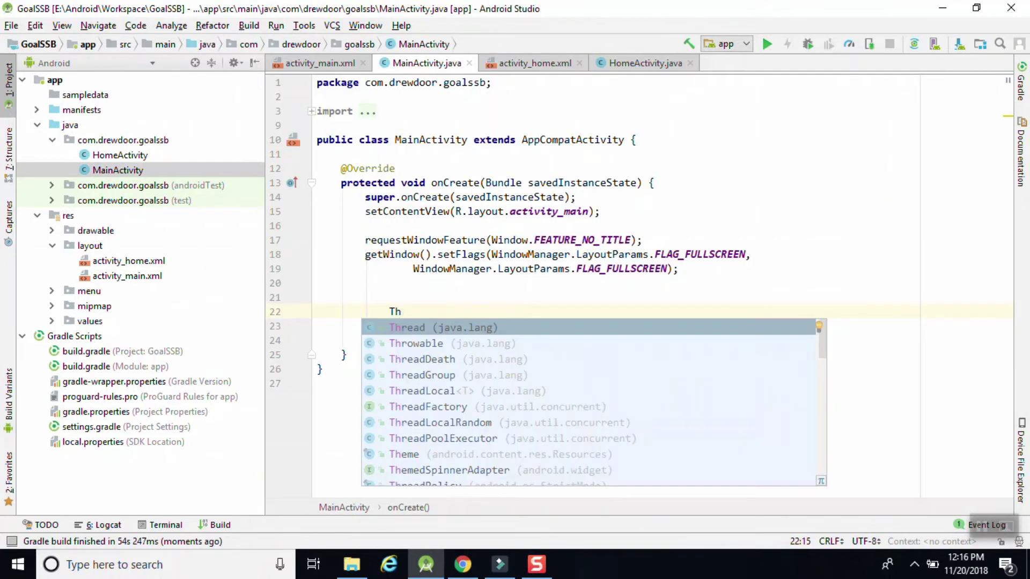
key(Return)
key(BackSpace)
key(BackSpace)
key(BackSpace)
key(BackSpace)
text(new)
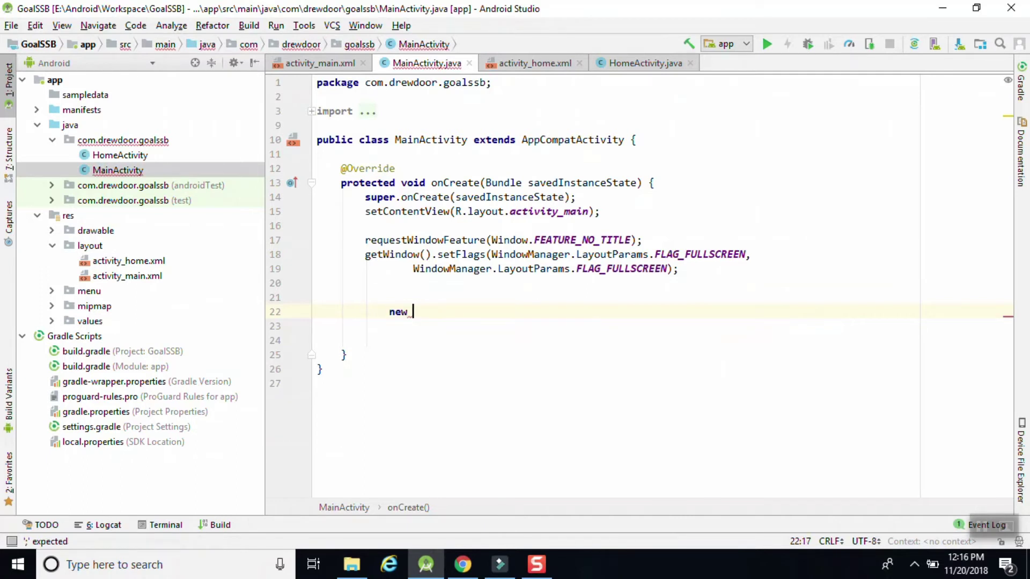
key(Return)
text(new)
key(Return)
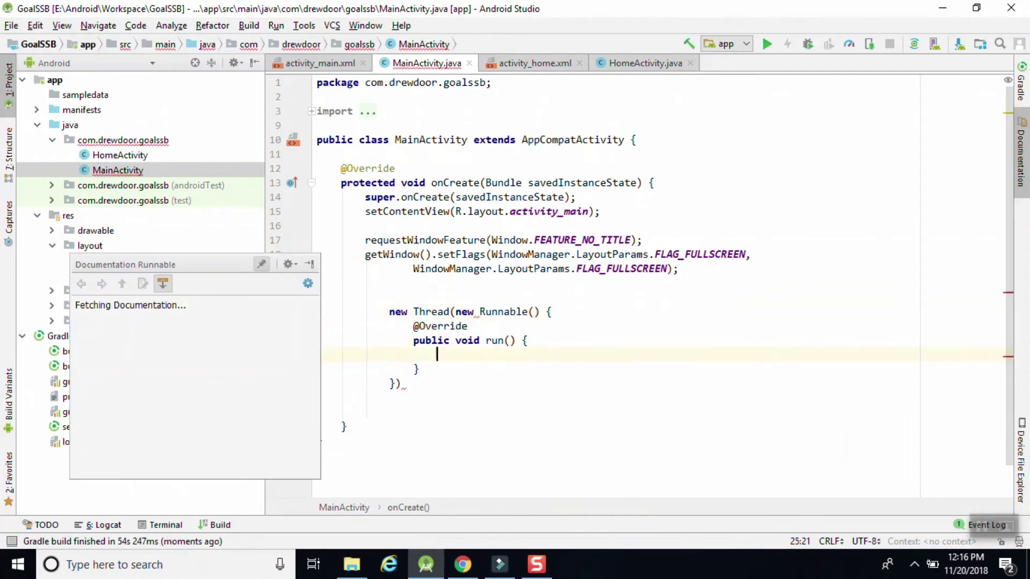
Append .start(); to the new Thread expression and dismiss the documentation popup.
key(Down)
key(Down)
key(End)
text(.)
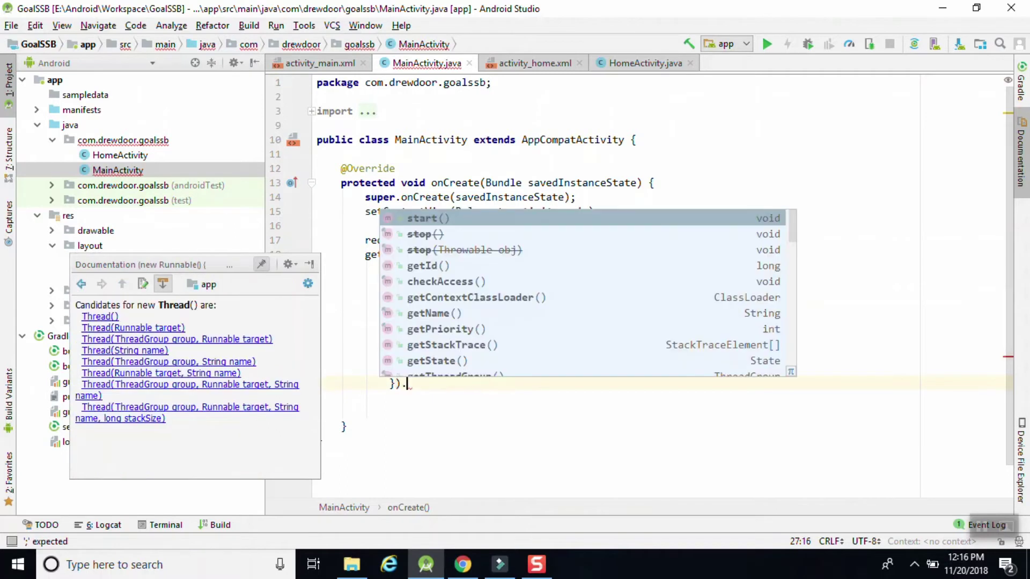
key(Return)
text(;)
click(310, 265)
Inside the run() method, add Thread.sleep(3000);.
click(472, 355)
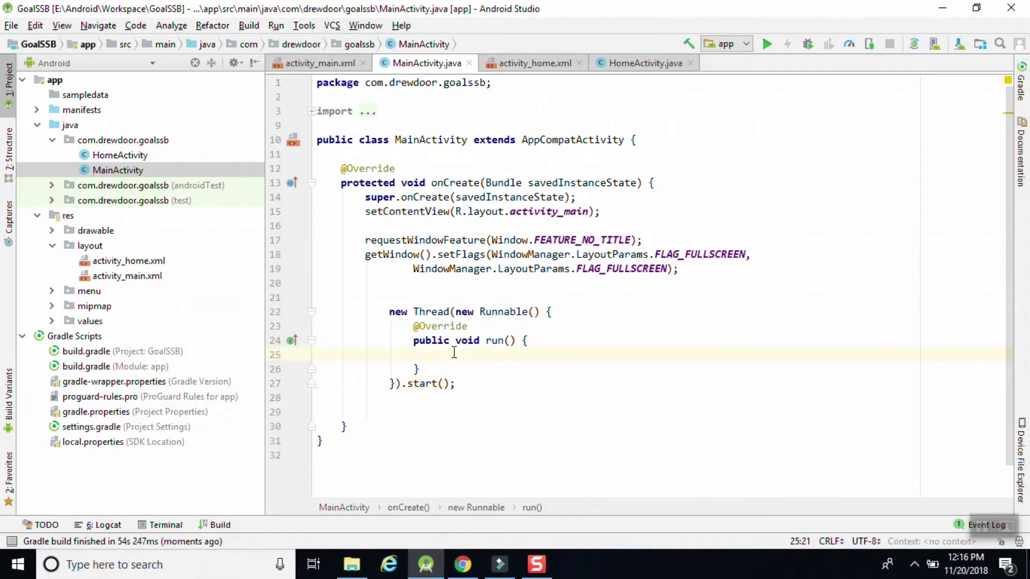
text(sleep)
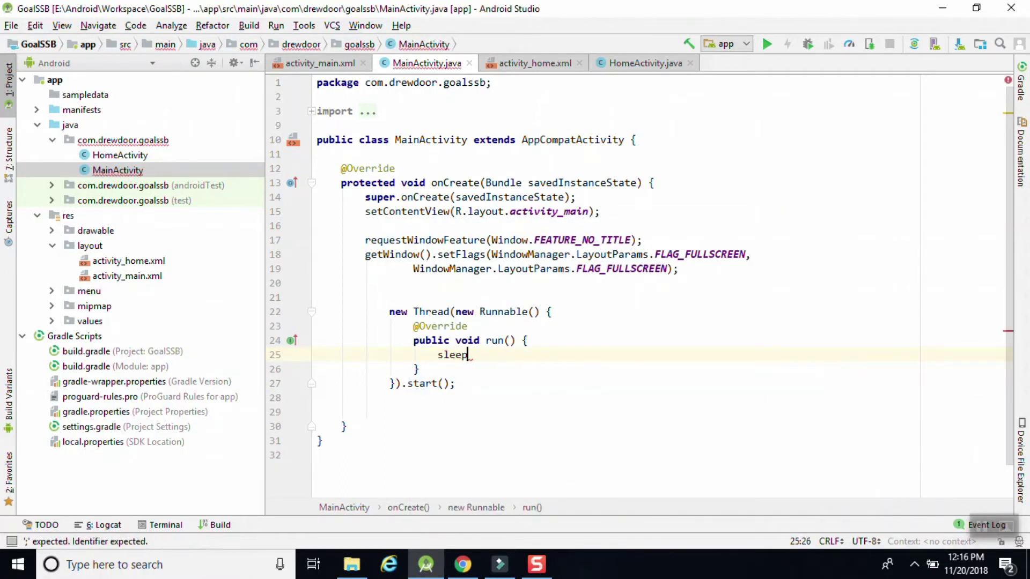
text(Thread.slee)
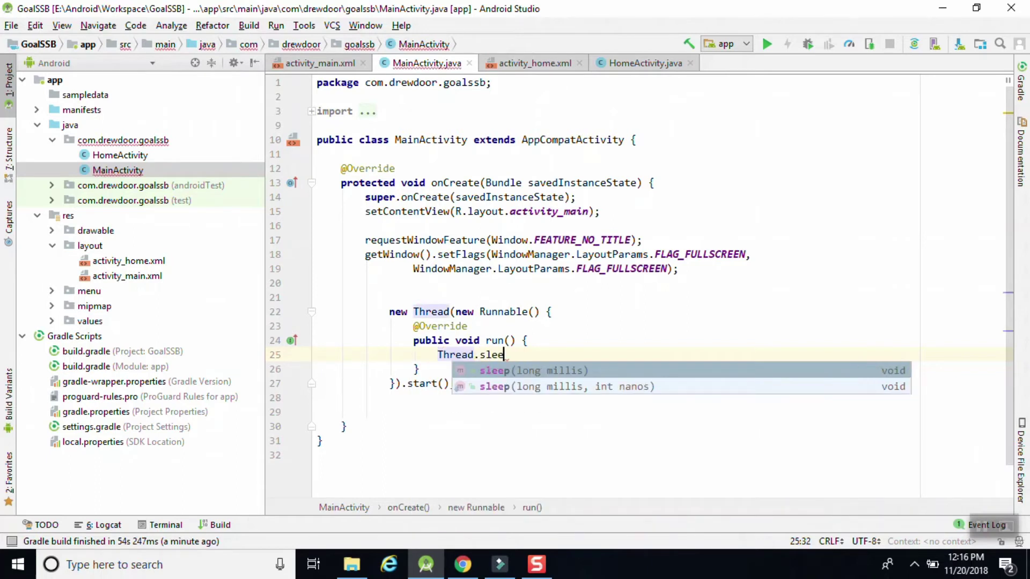
key(Return)
text(3000);)
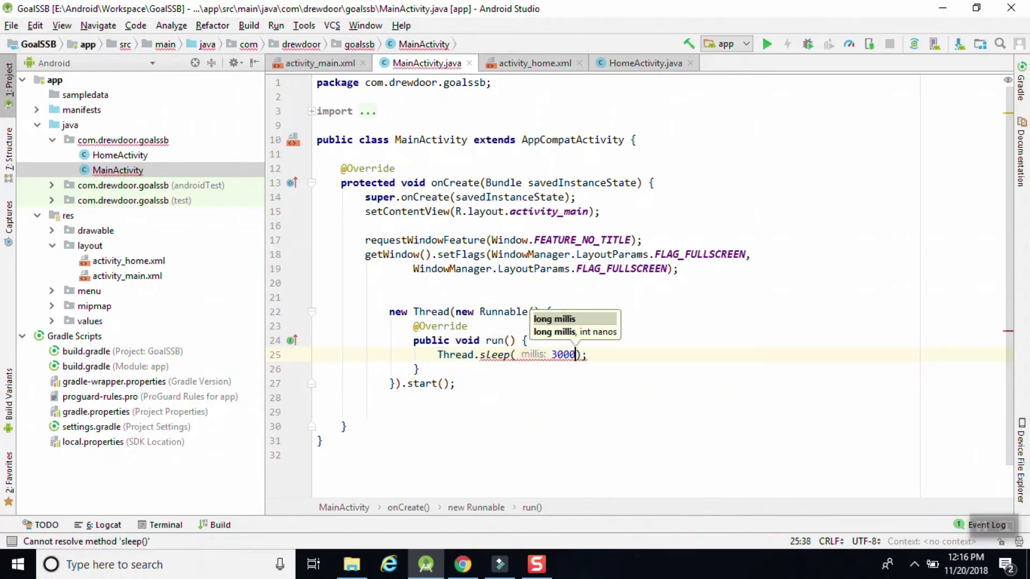
click(520, 370)
Surround the Thread.sleep call with a try/catch block using the suggested quick fix.
click(499, 354)
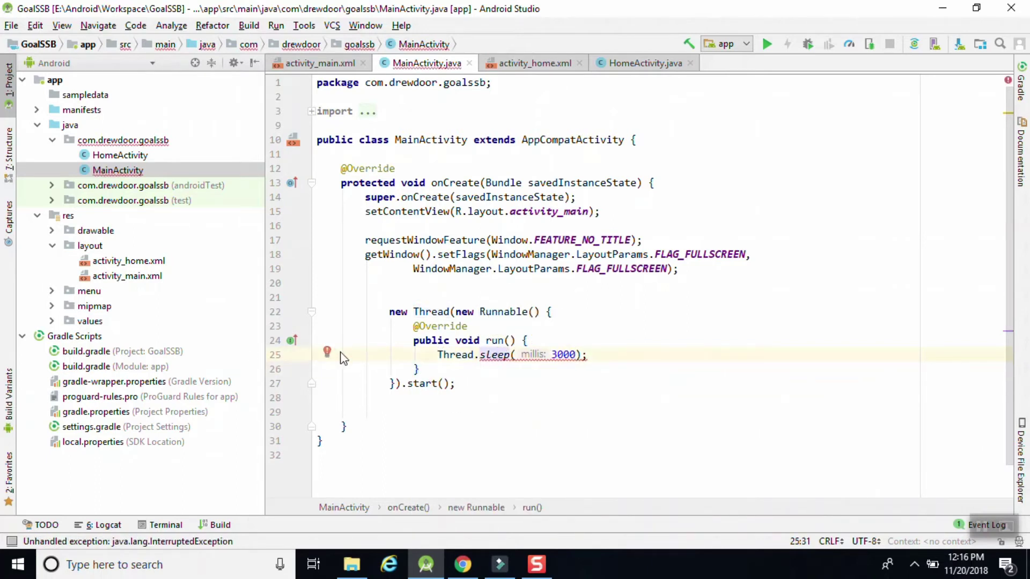
click(327, 352)
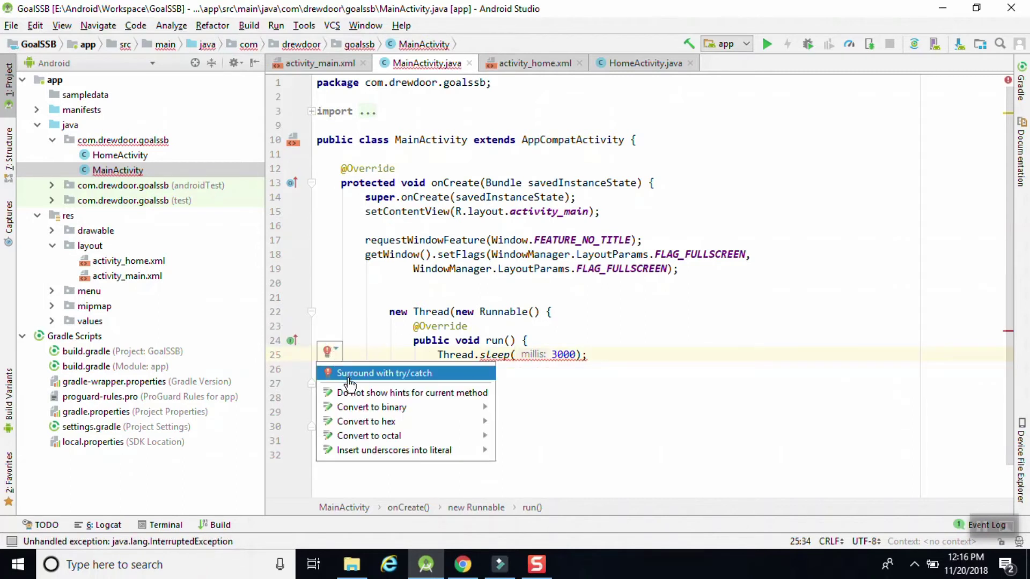
click(349, 373)
key(Escape)
Below the catch block, declare Intent a = new Intent(MainActivity.this, HomeActivity.class);.
click(438, 427)
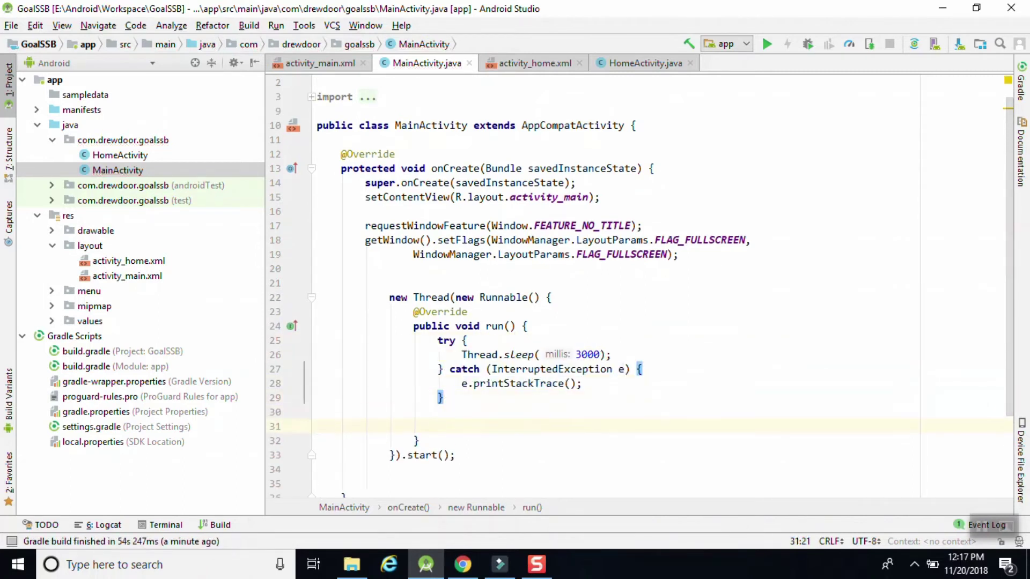
text(Intent a = n)
text(ew)
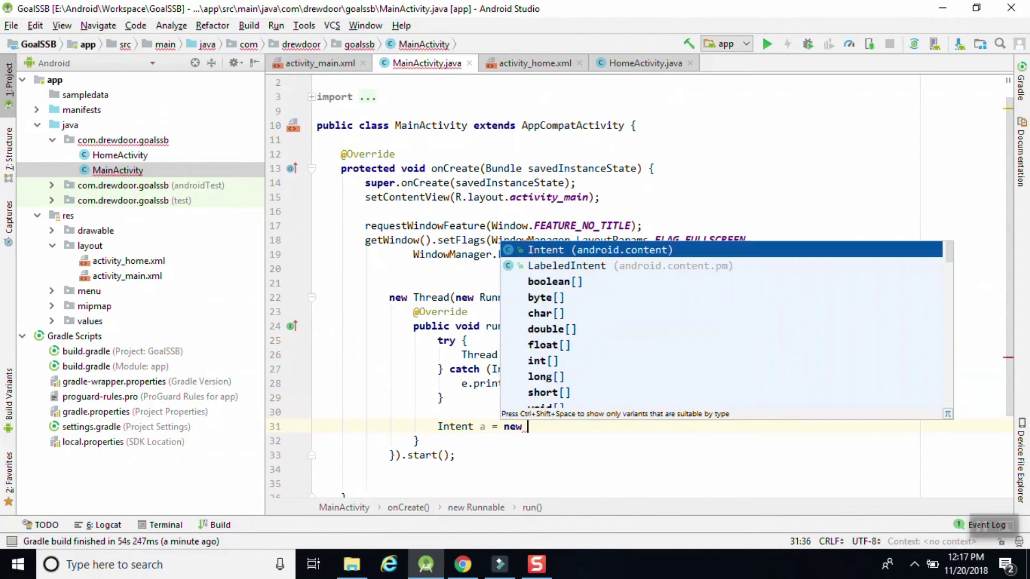
key(Return)
text(MainActivity.this,)
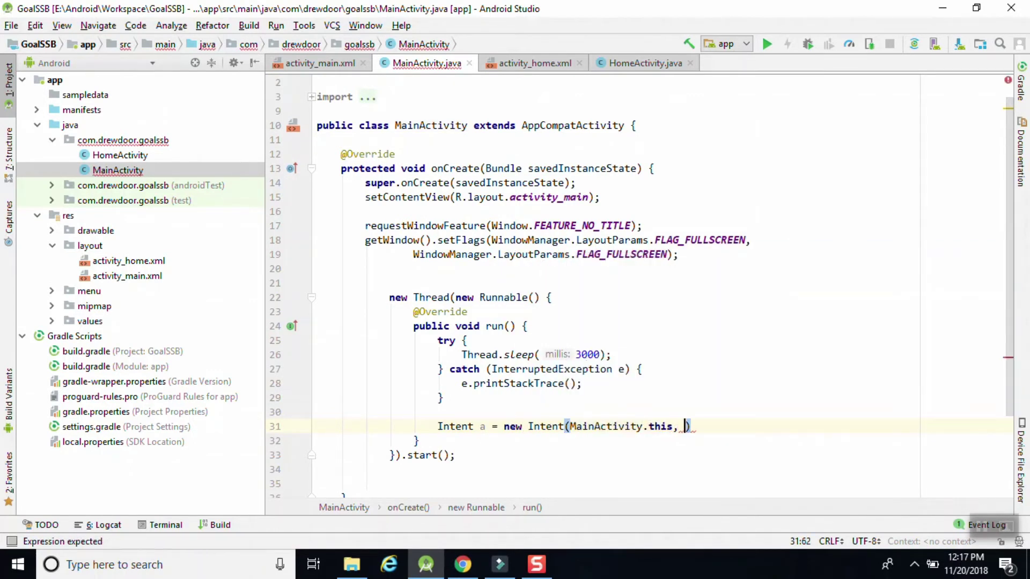
text( Ho)
key(Return)
text(.c)
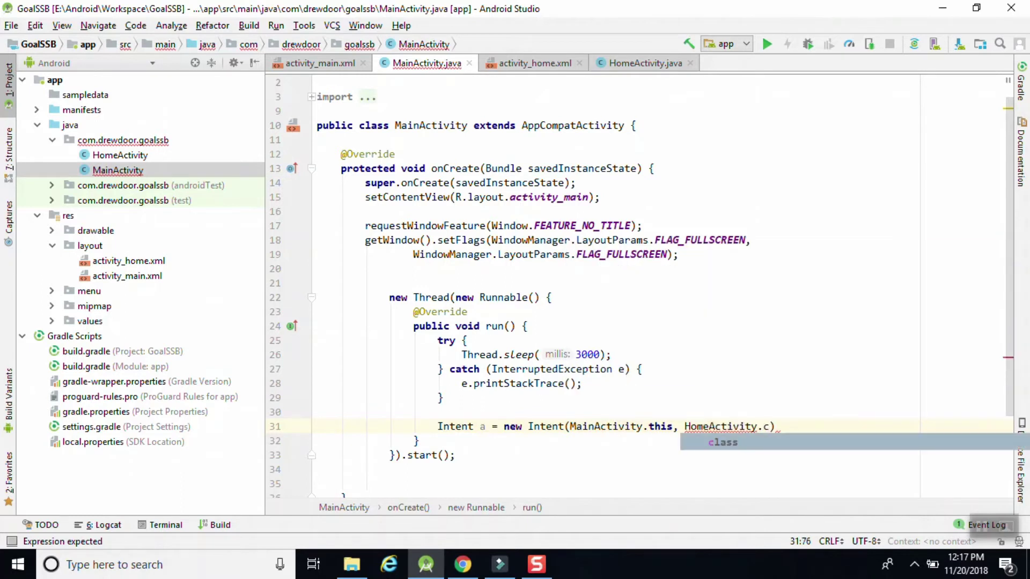
key(Return)
text(;)
key(Return)
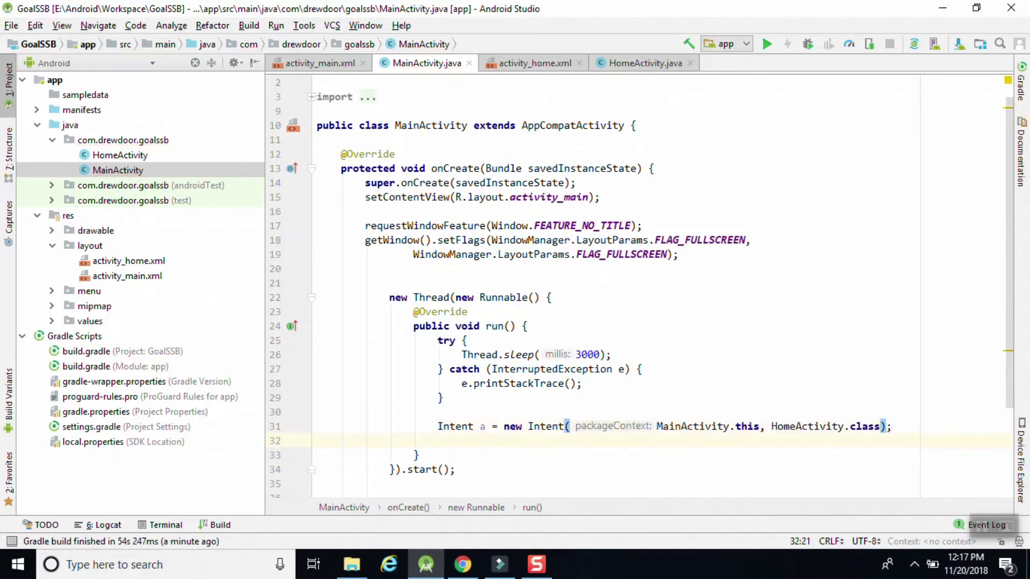
Launch the intent on the line below it with startActivity(a);.
text(star)
key(Return)
text(a);)
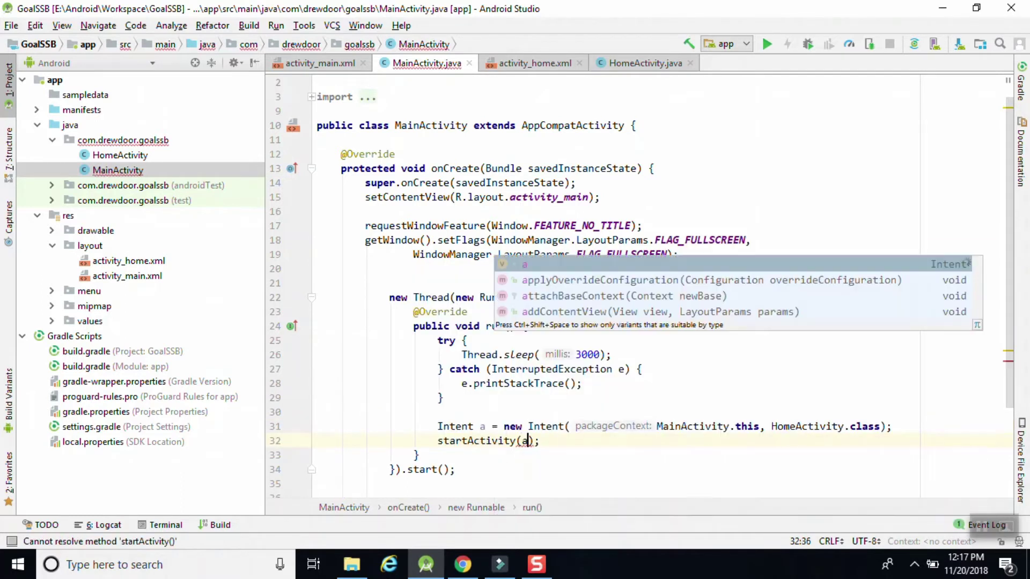
key(Escape)
Add MainActivity.this.finish(); on a new line after the startActivity call.
key(End)
key(Return)
text(M)
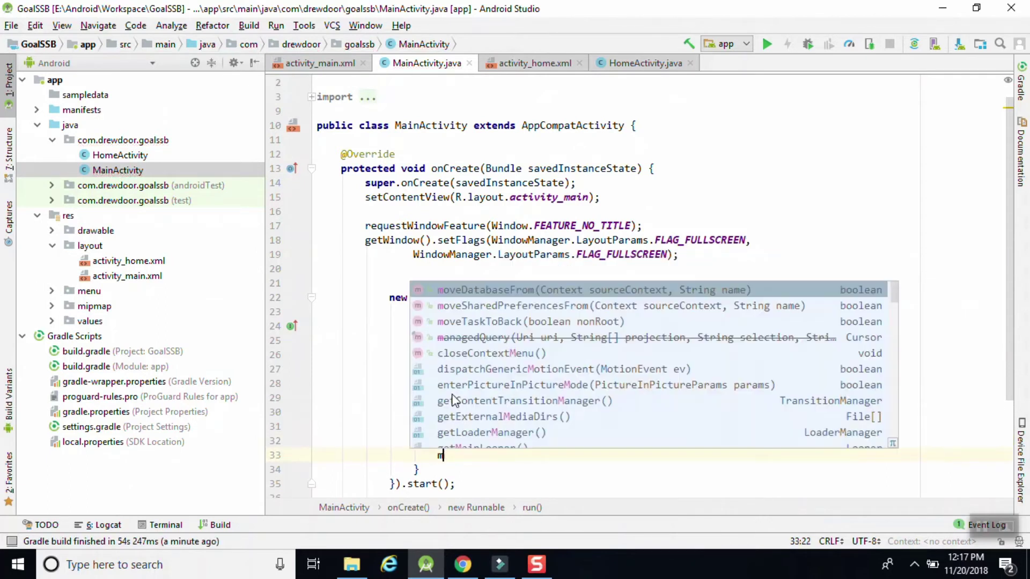
text(ai)
key(Return)
text(.t)
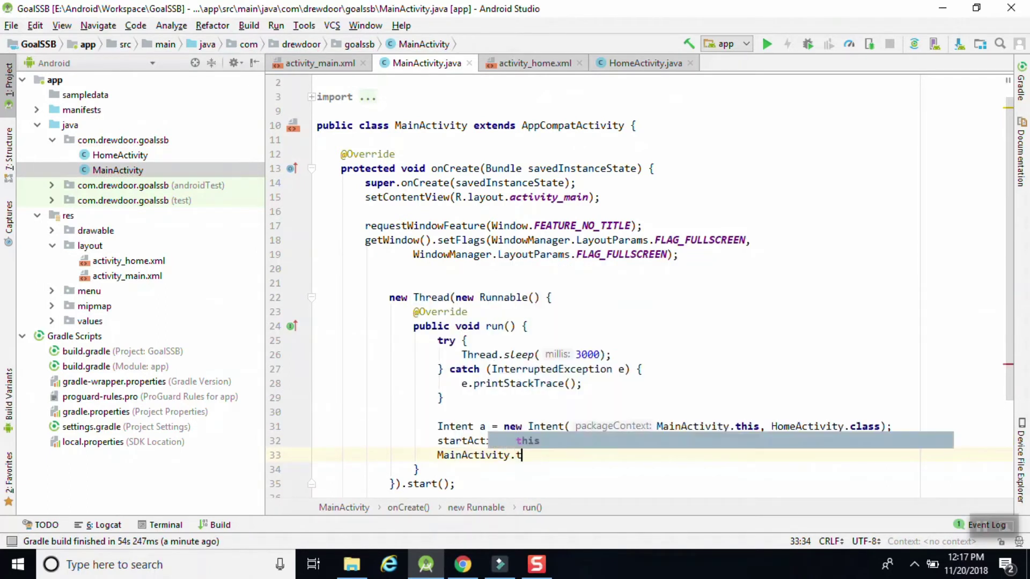
text(his.fi)
key(Return)
text(;)
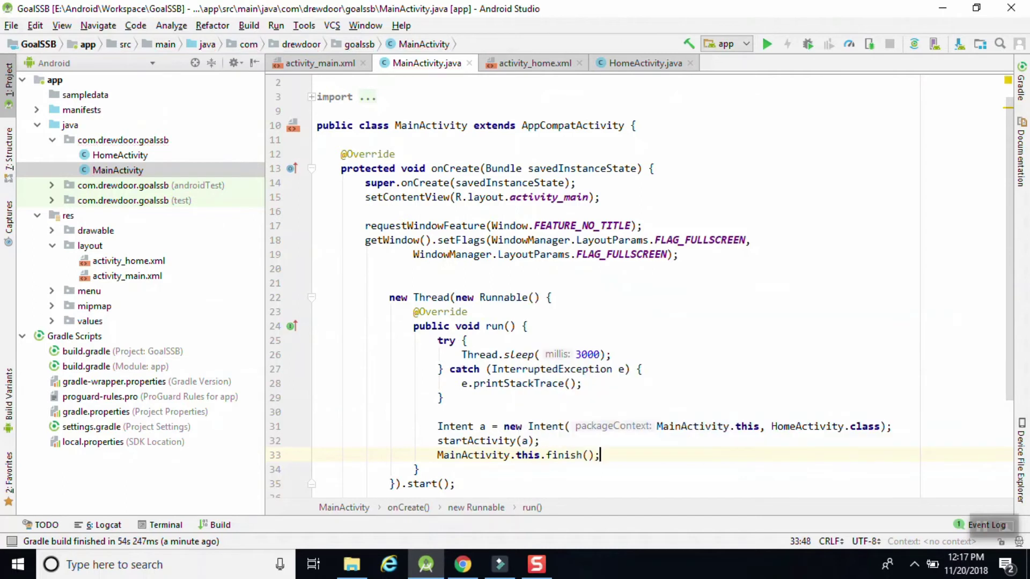
click(724, 254)
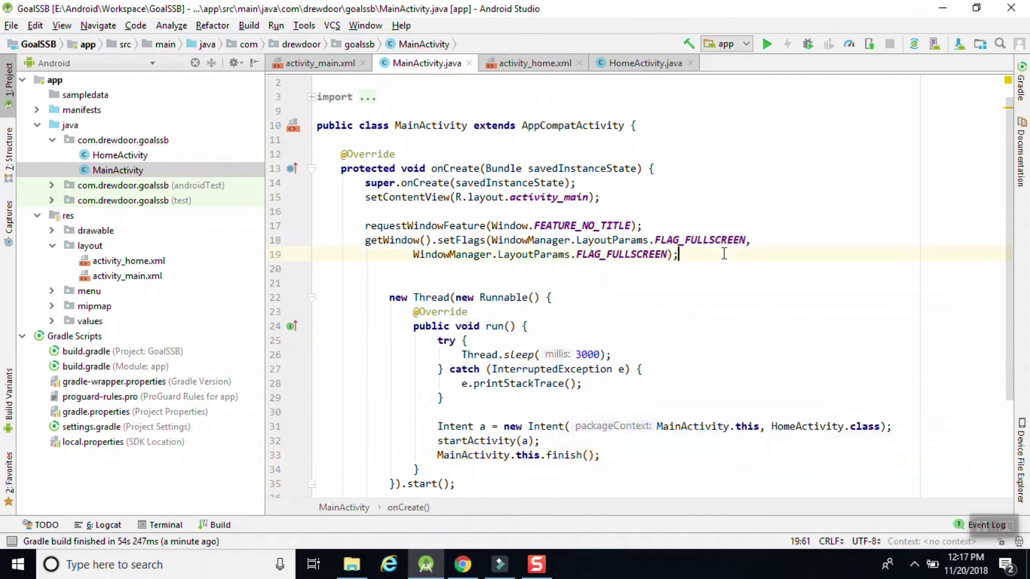
click(534, 570)
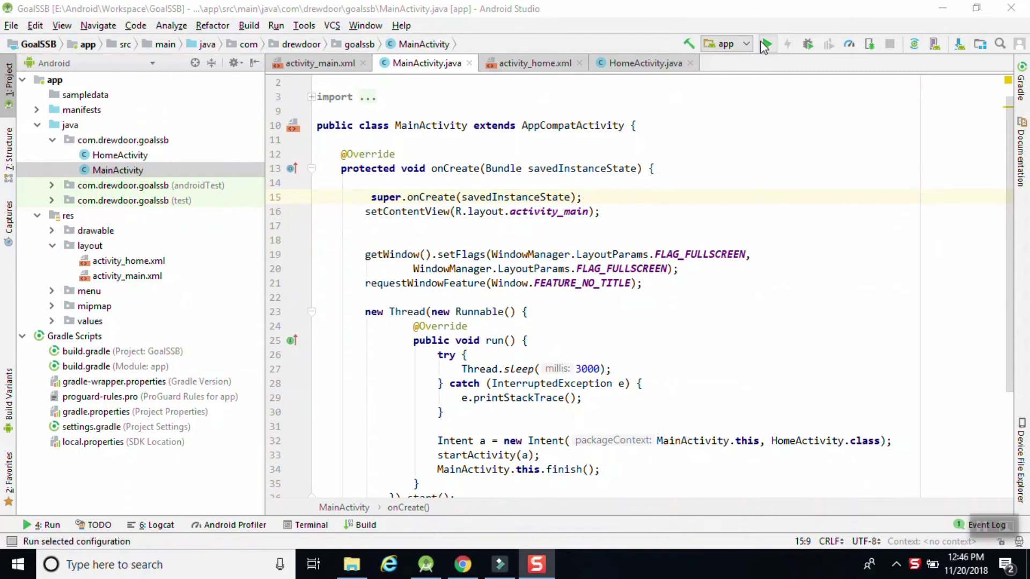
Run the app on the connected Xiaomi Redmi Note 5 Pro device.
click(767, 44)
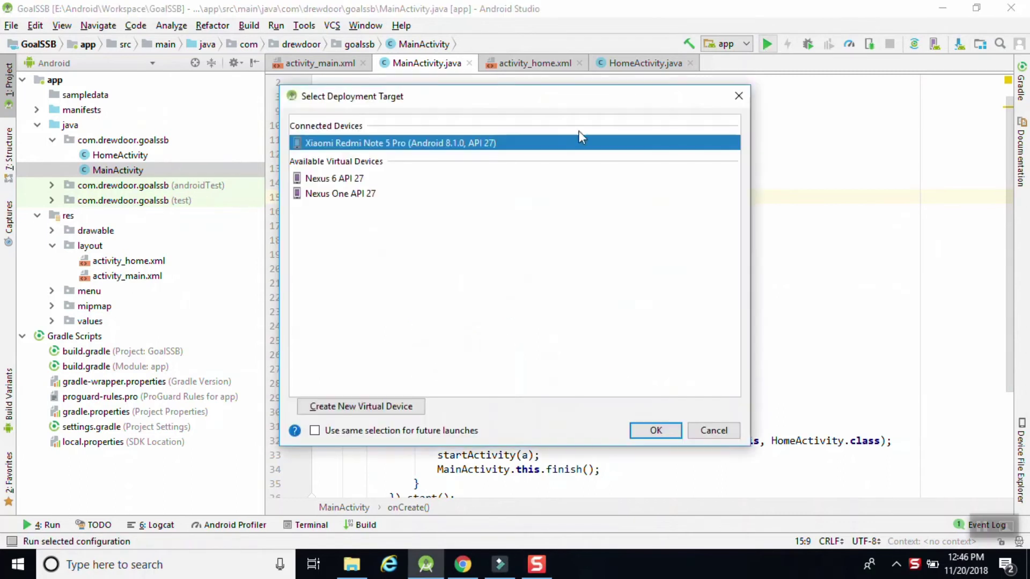
click(655, 431)
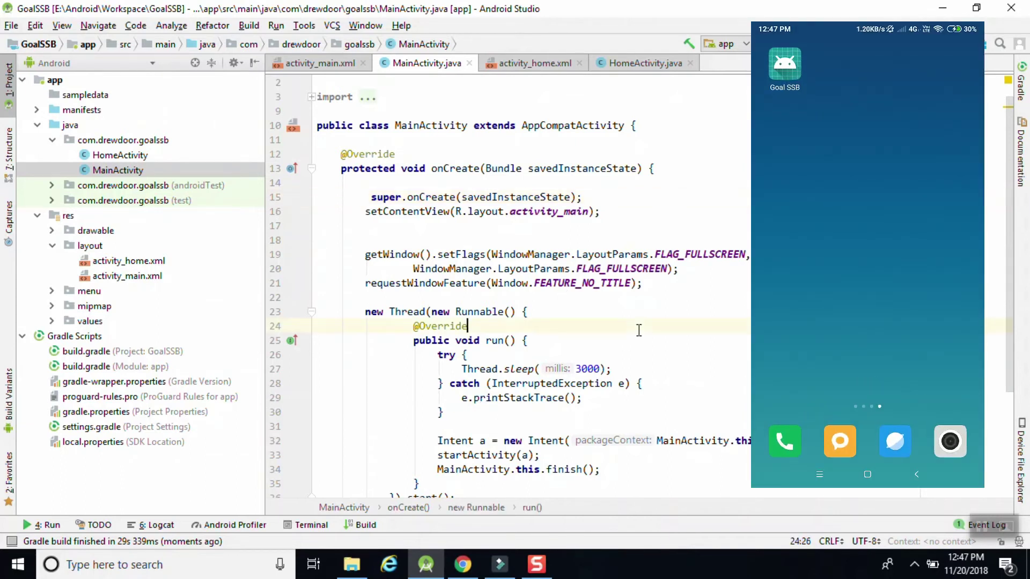
Move the getWindow().setFlags and requestWindowFeature statements above super.onCreate(savedInstanceState) in MainActivity's onCreate method.
scroll(525, 400, up, 1)
drag(365, 268, 669, 295)
key(ctrl+x)
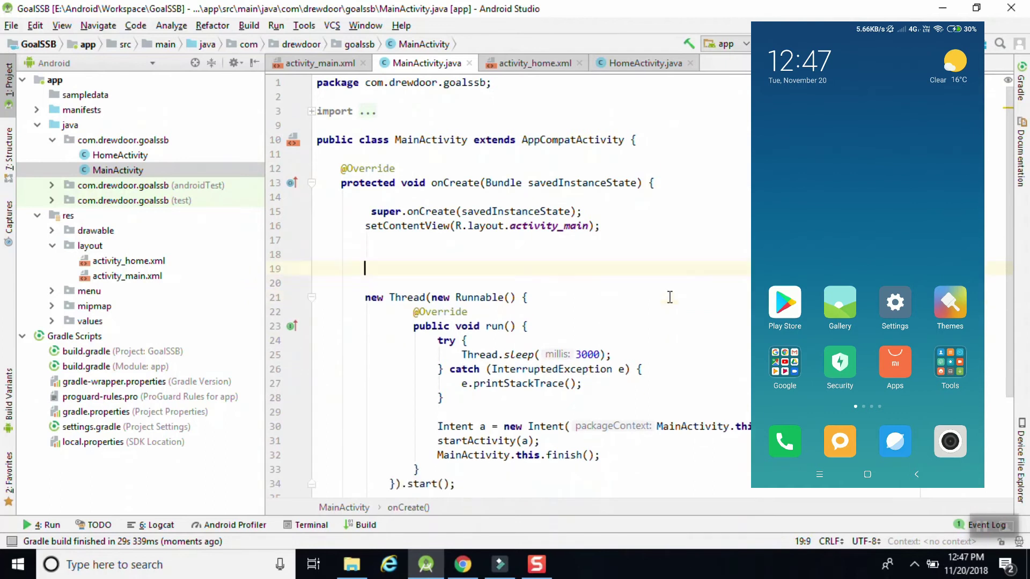
click(345, 197)
key(Return)
key(ctrl+v)
Remove the extra space before super.onCreate(savedInstanceState) so it lines up with the neighbouring statements.
click(369, 283)
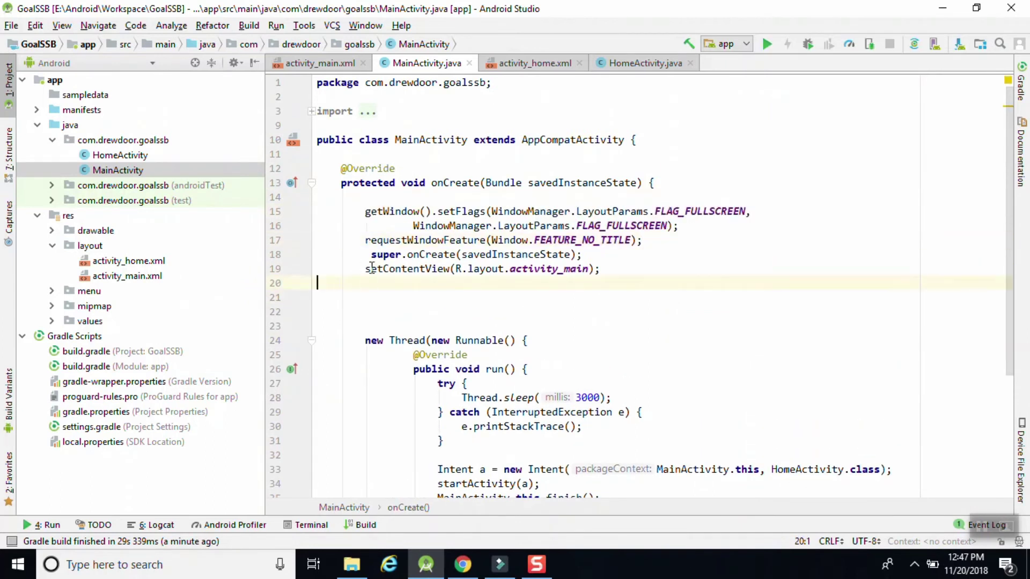
click(370, 254)
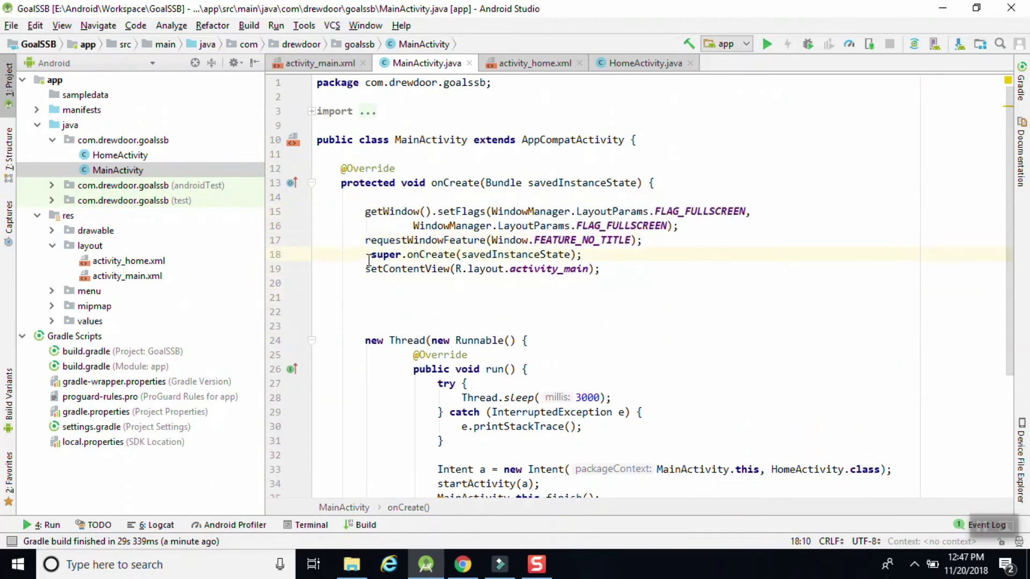
key(BackSpace)
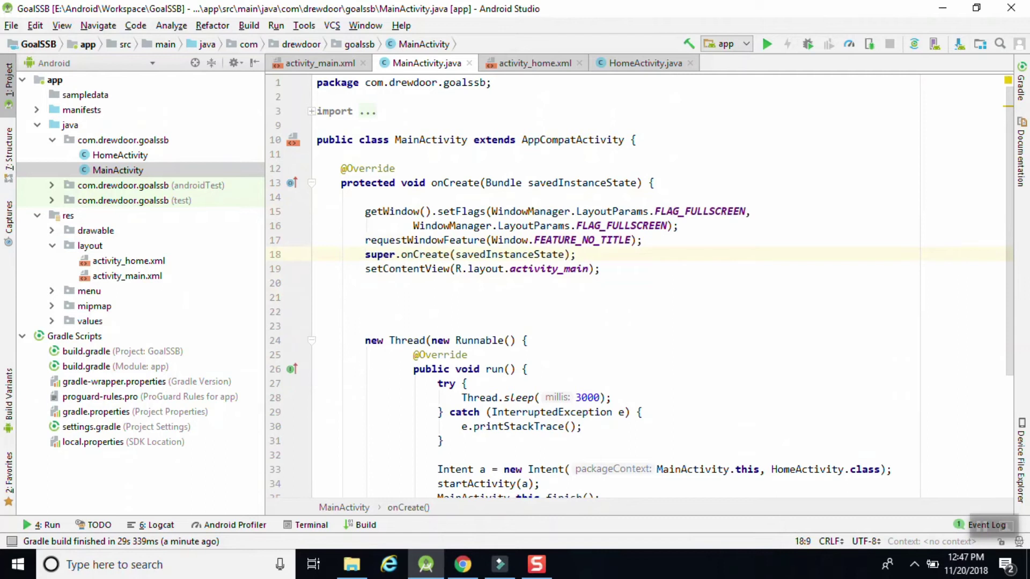
Add getSupportActionBar().hide(); below the setContentView call, separated from it by a blank line.
click(620, 268)
key(Return)
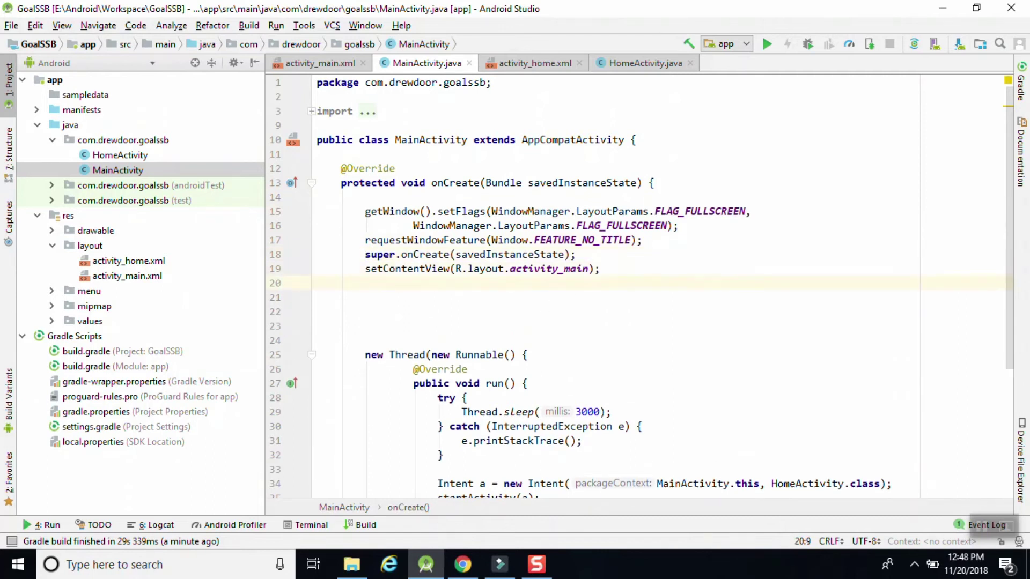
key(Return)
text(get)
key(Escape)
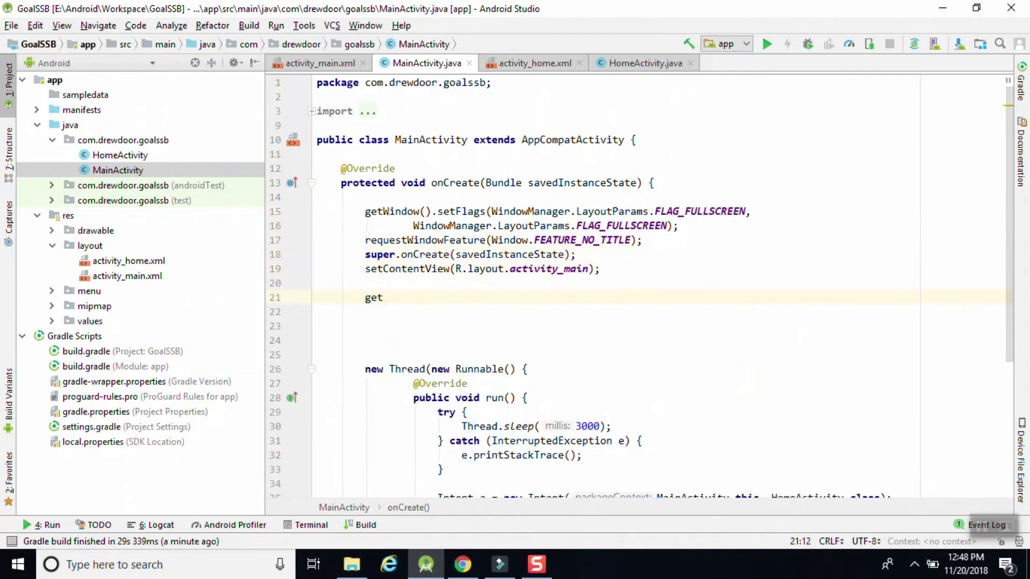
text(SupportActionBar().hide();)
key(Return)
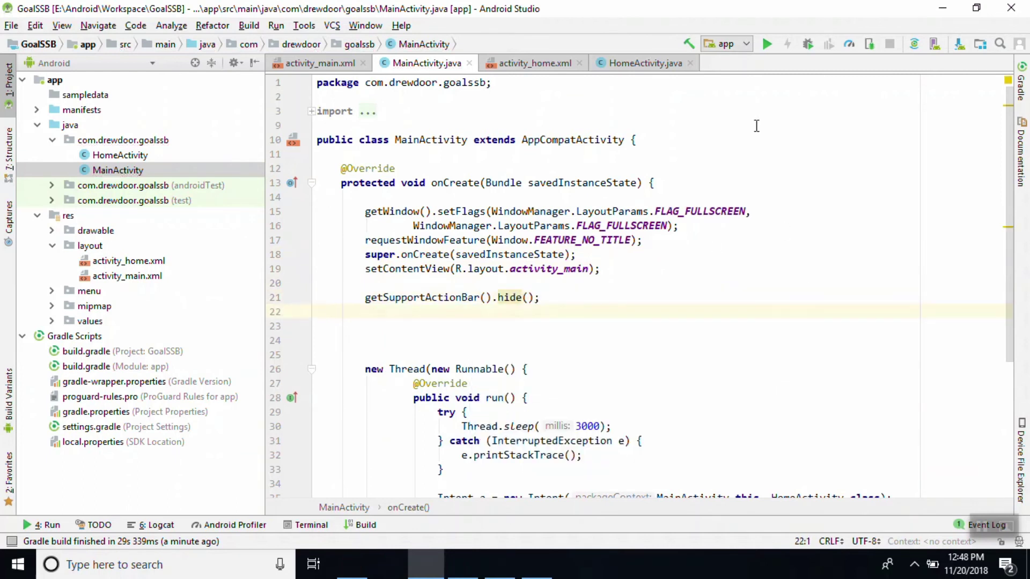
Run the app on the connected Xiaomi phone and launch it there a second time.
click(766, 43)
click(677, 431)
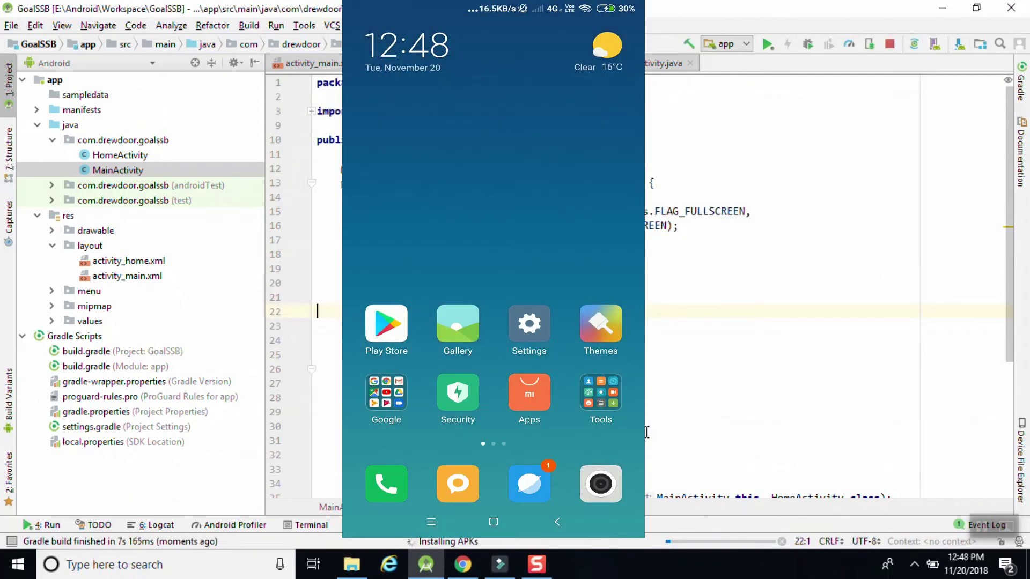
key(Escape)
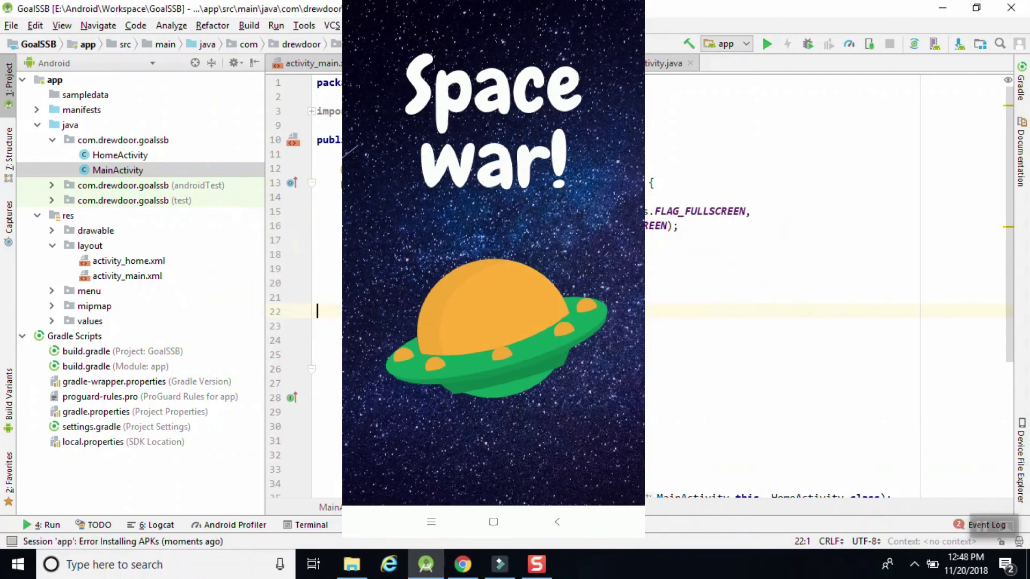
click(768, 43)
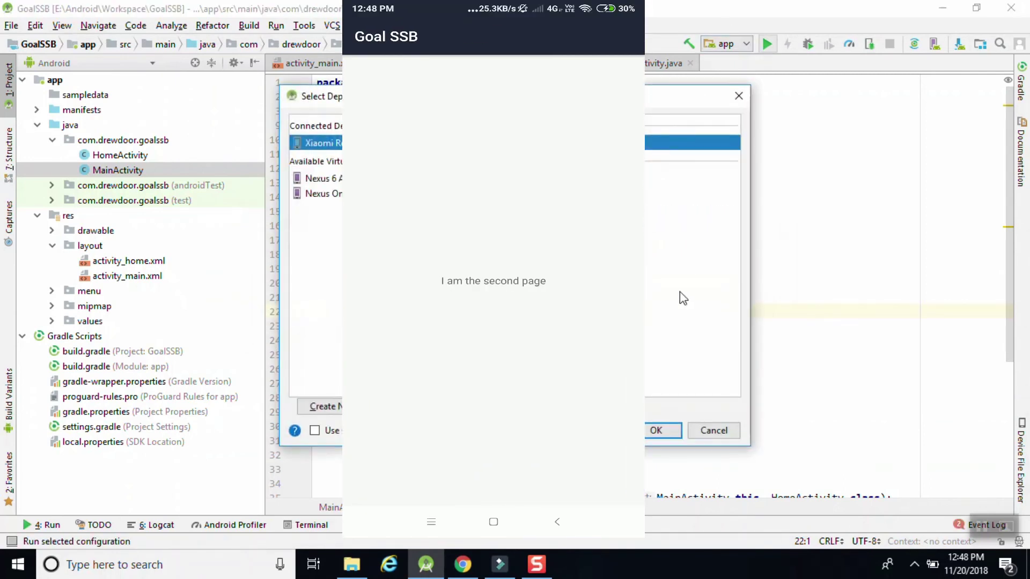
click(653, 435)
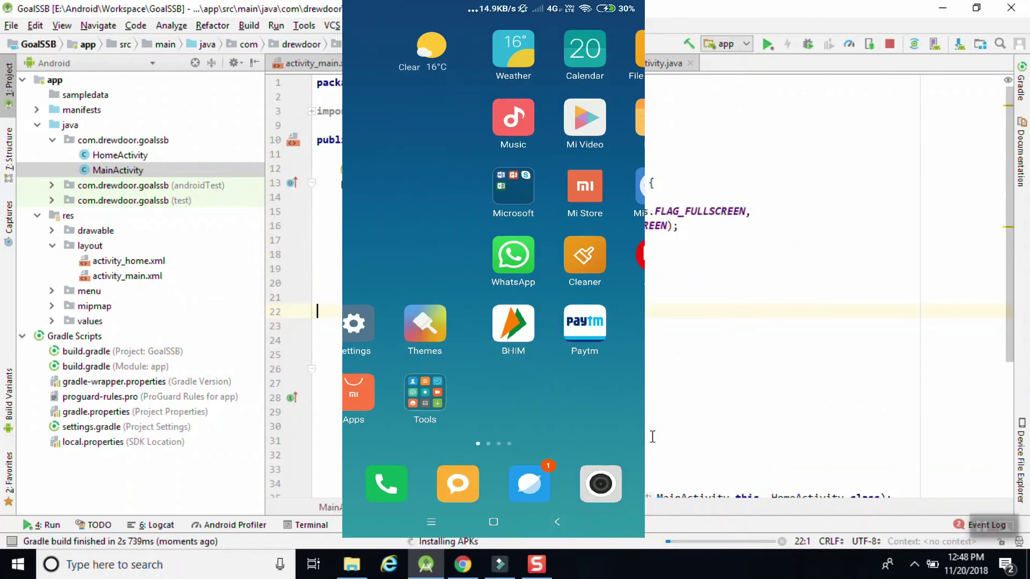